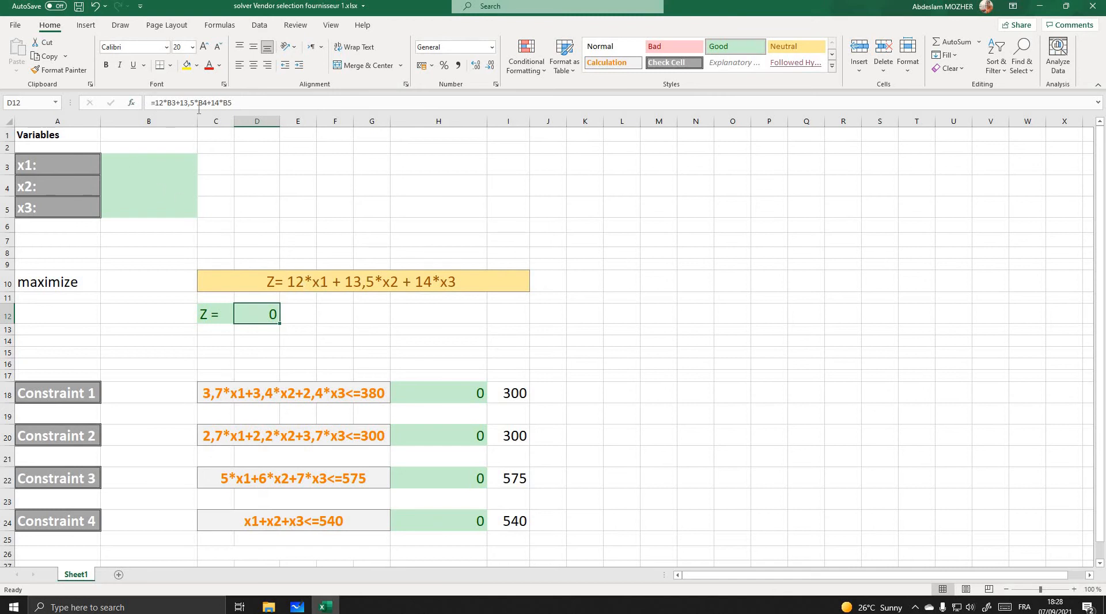
- Examine the variable cell references and coefficients in the objective formula of cell D12
left_click(169, 100)
left_click_drag(167, 101, 175, 100)
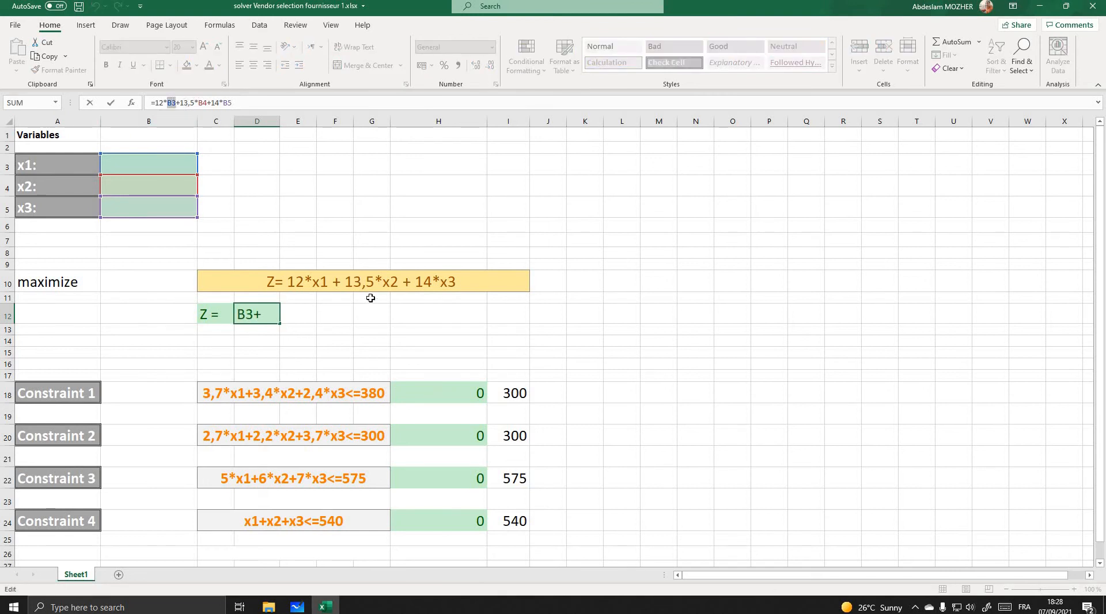
double_click(202, 102)
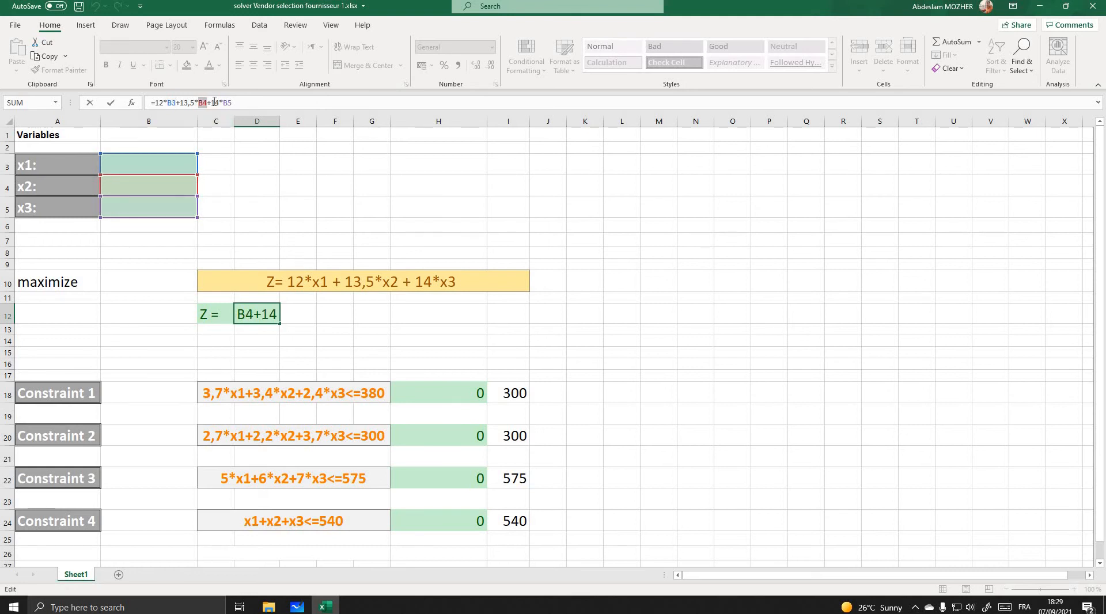
left_click_drag(212, 102, 235, 102)
left_click(225, 103)
double_click(218, 103)
- Switch to Microsoft Whiteboard, review the Fournisseur 2 objective function and its four constraints, and return to the Excel workbook
left_click(298, 607)
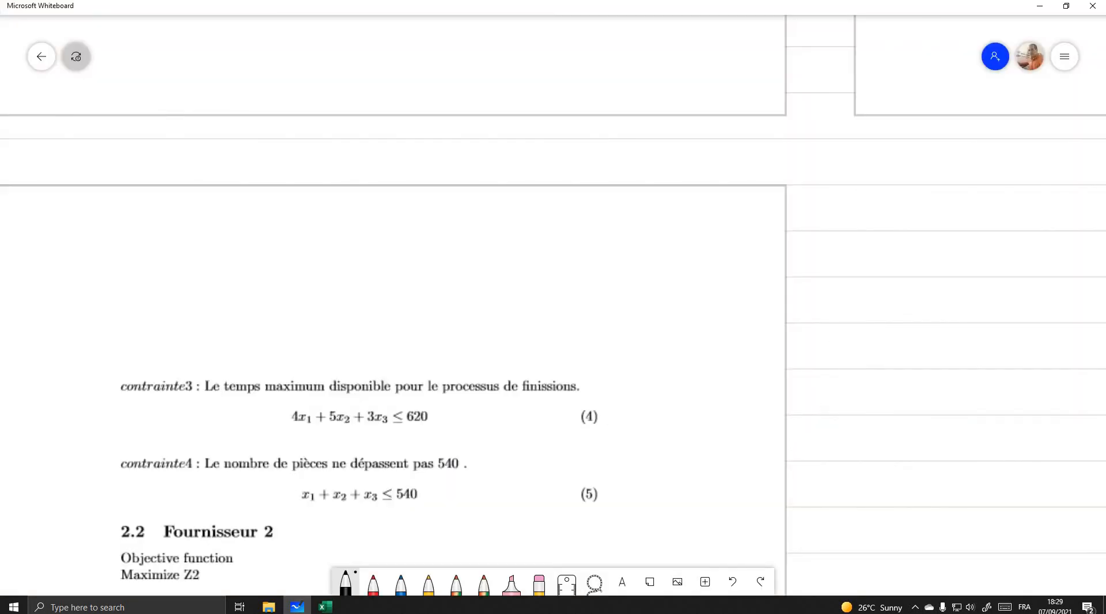
left_click(324, 607)
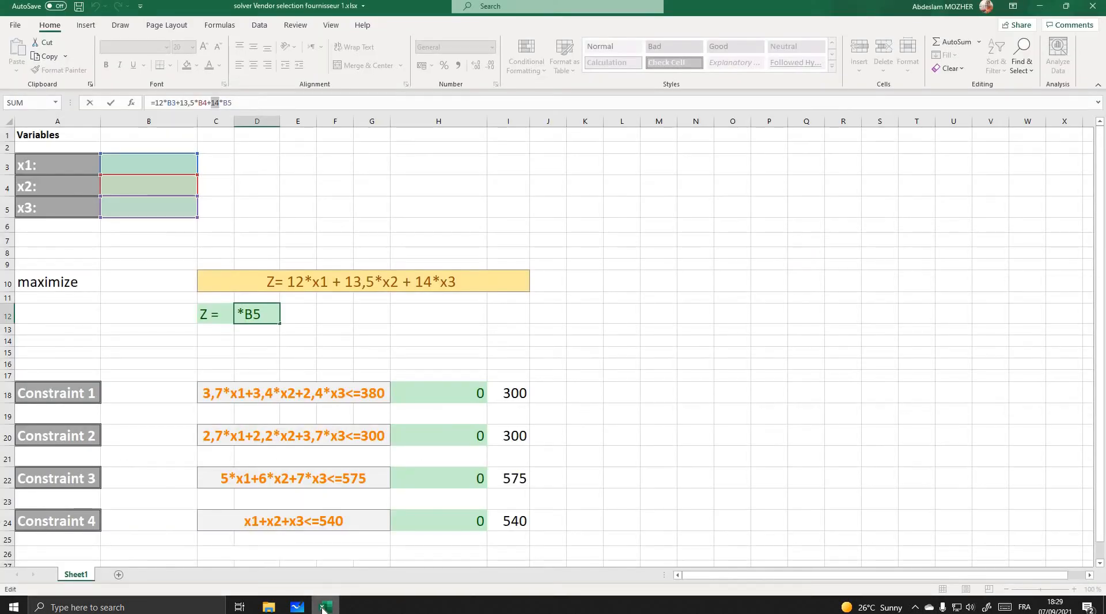
left_click(323, 608)
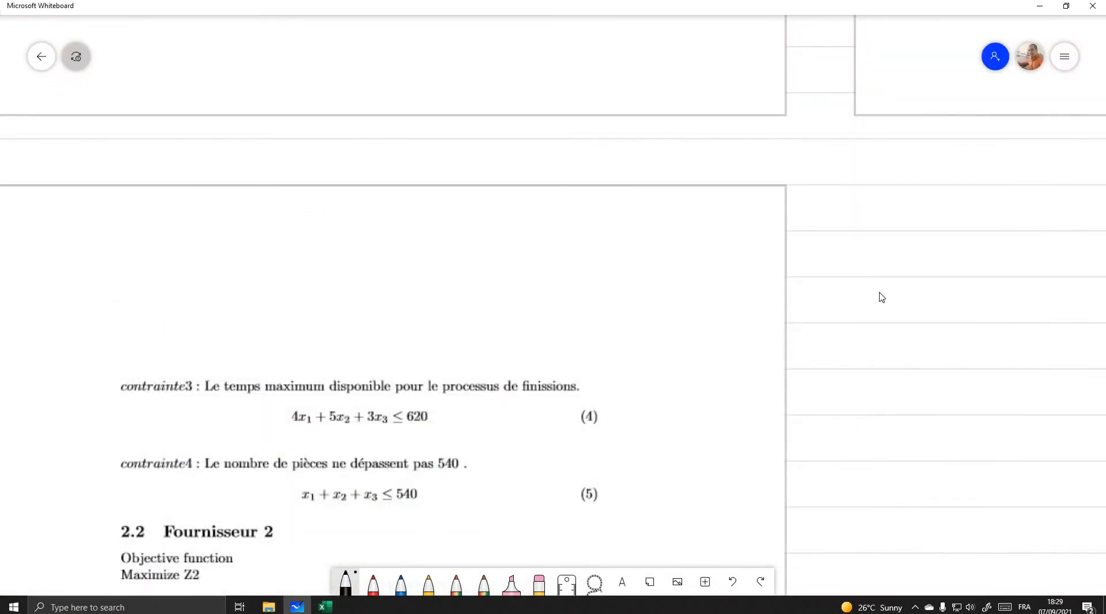
scroll(840, 43, "down", 3)
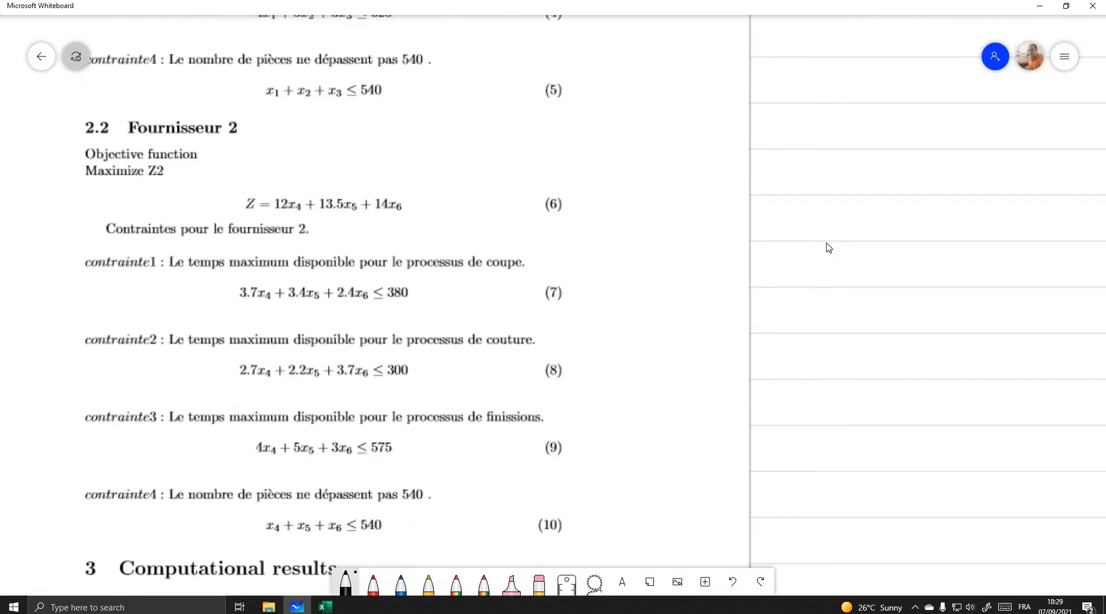
scroll(844, 192, "down", 1)
scroll(842, 187, "down", 1)
scroll(881, 200, "left", 1)
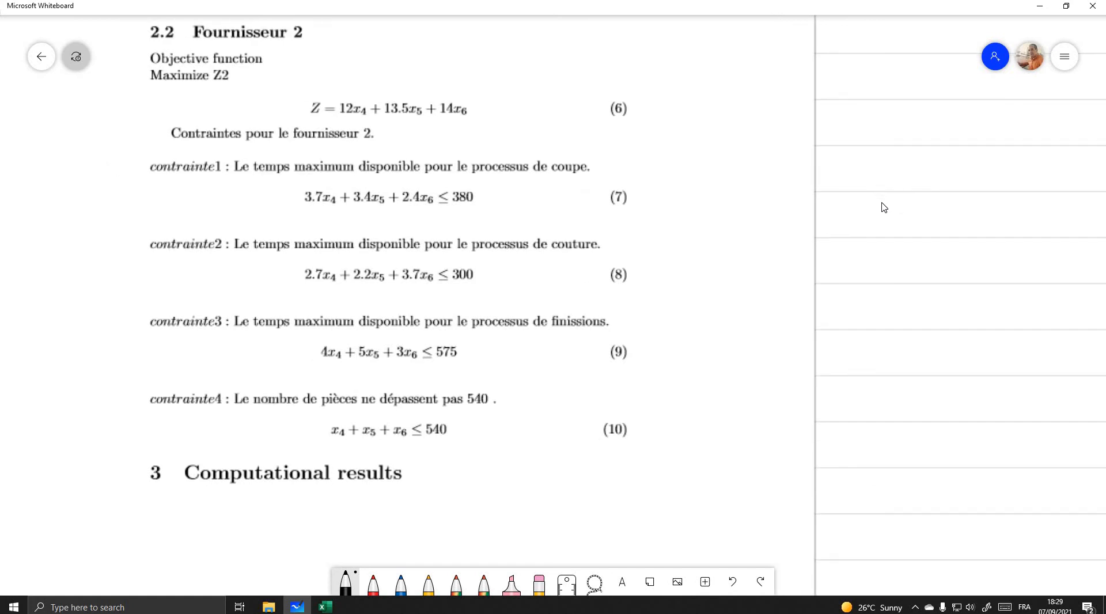
scroll(825, 213, "up", 1)
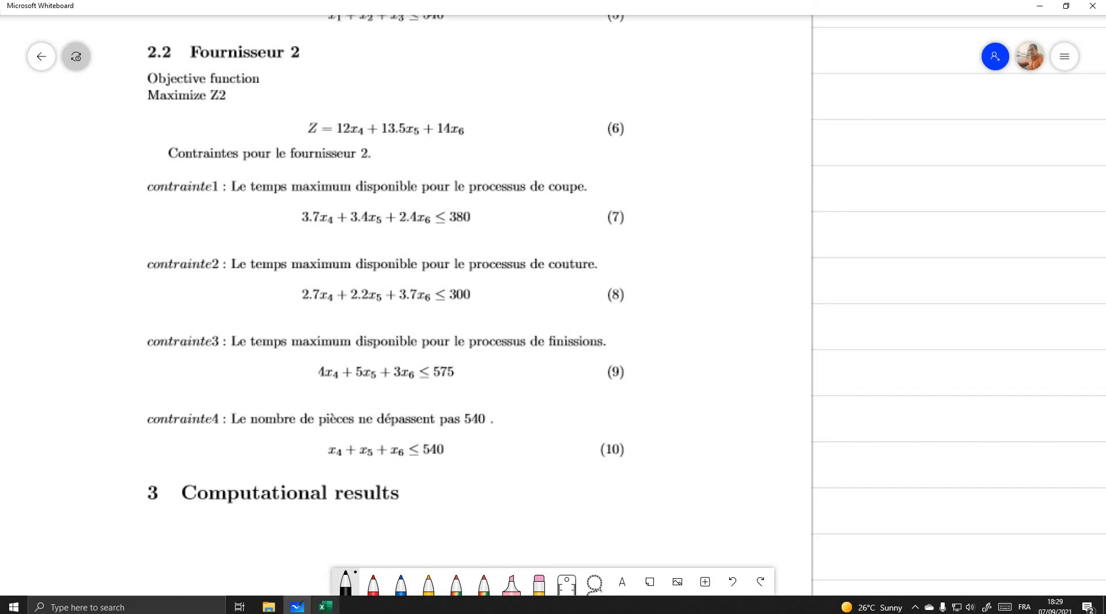
mouse_move(325, 606)
left_click(358, 551)
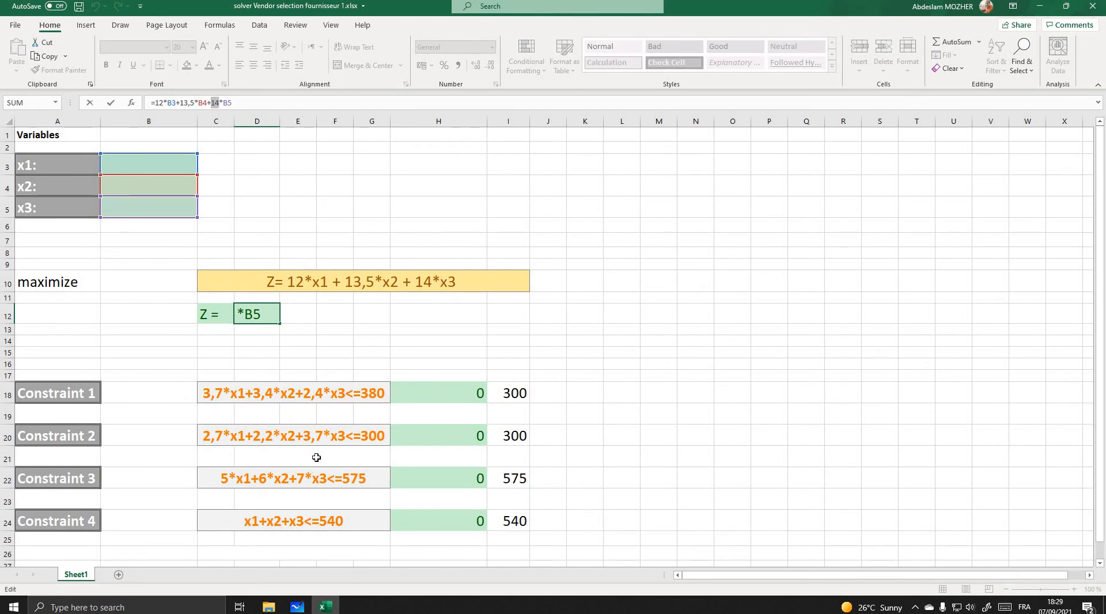
left_click(516, 393)
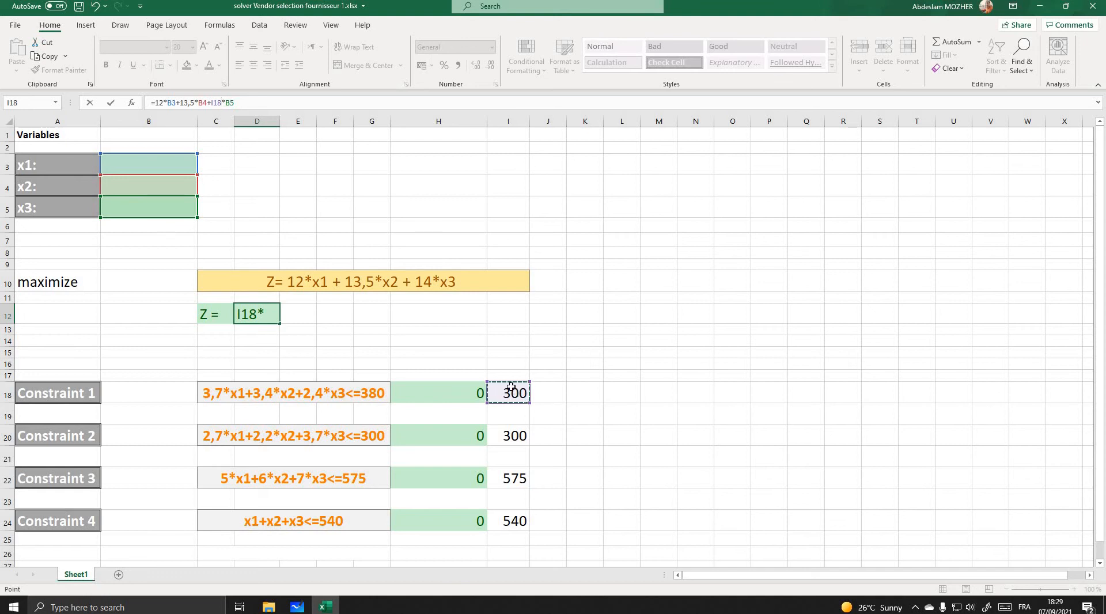
key("ctrl+z")
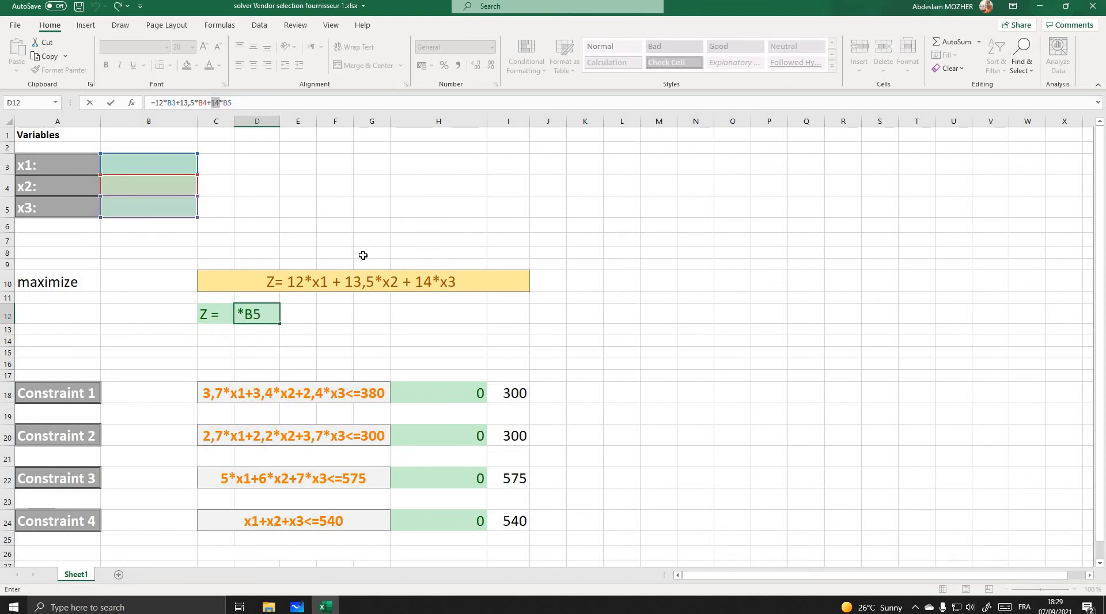
key("Return")
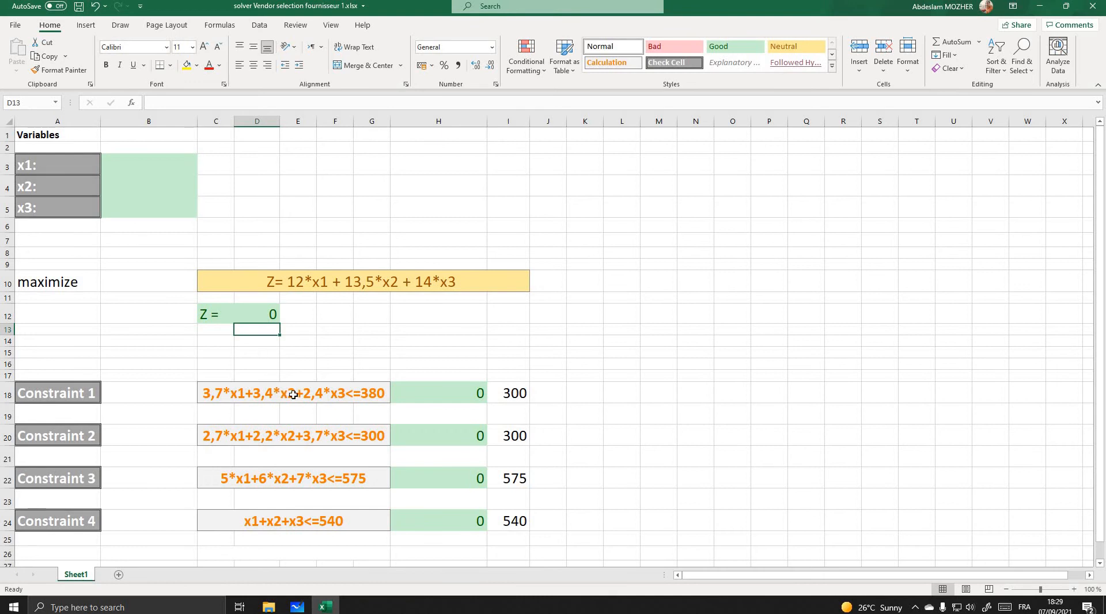
- Check Constraint 1 against the Vendor V2 table in Microsoft Whiteboard and set its limit in Excel cell I18 to 380
left_click(369, 394)
left_click(451, 393)
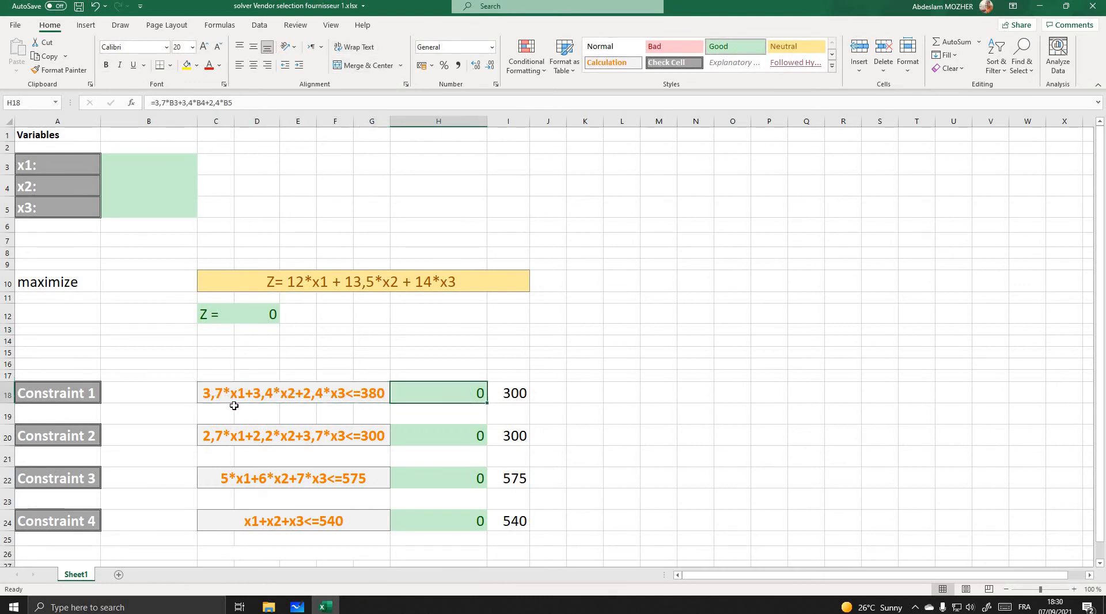
left_click(326, 607)
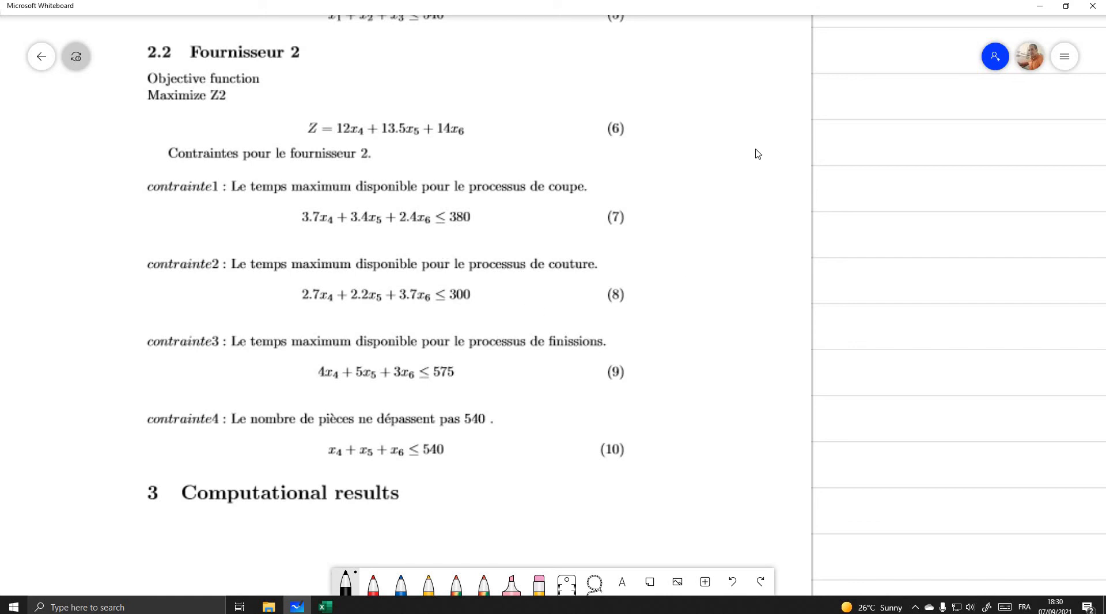
scroll(886, 534, "up", 8)
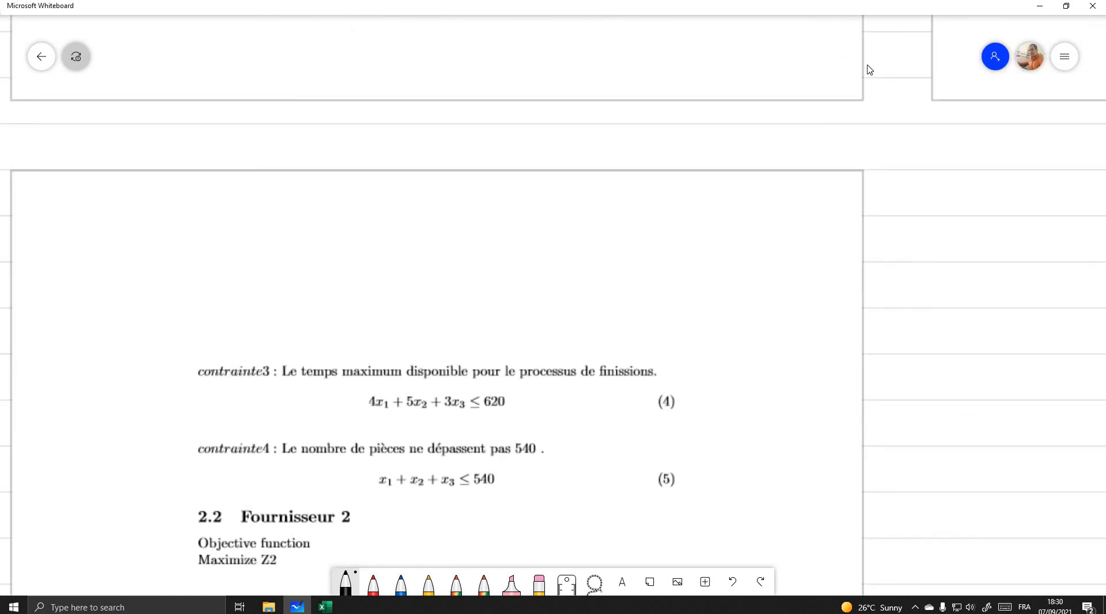
scroll(850, 530, "up", 10)
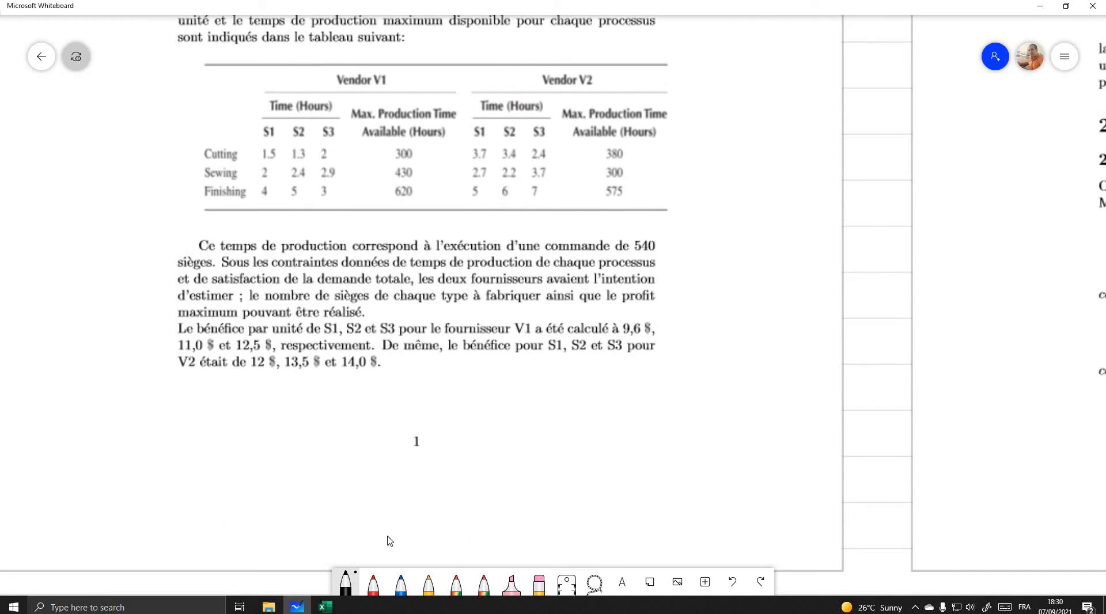
left_click(325, 606)
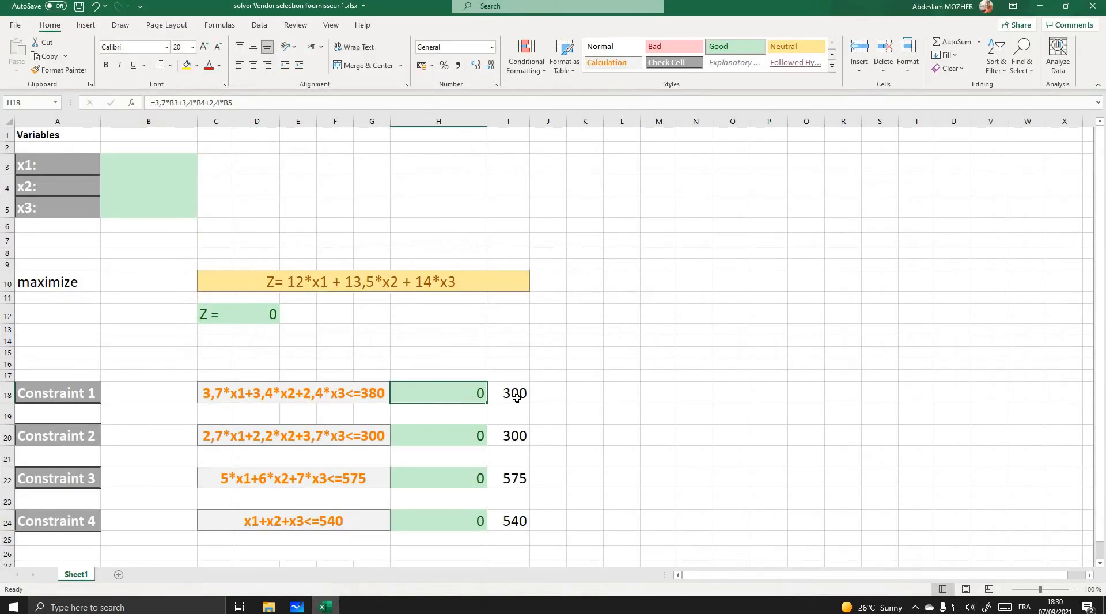
left_click(517, 395)
type("380")
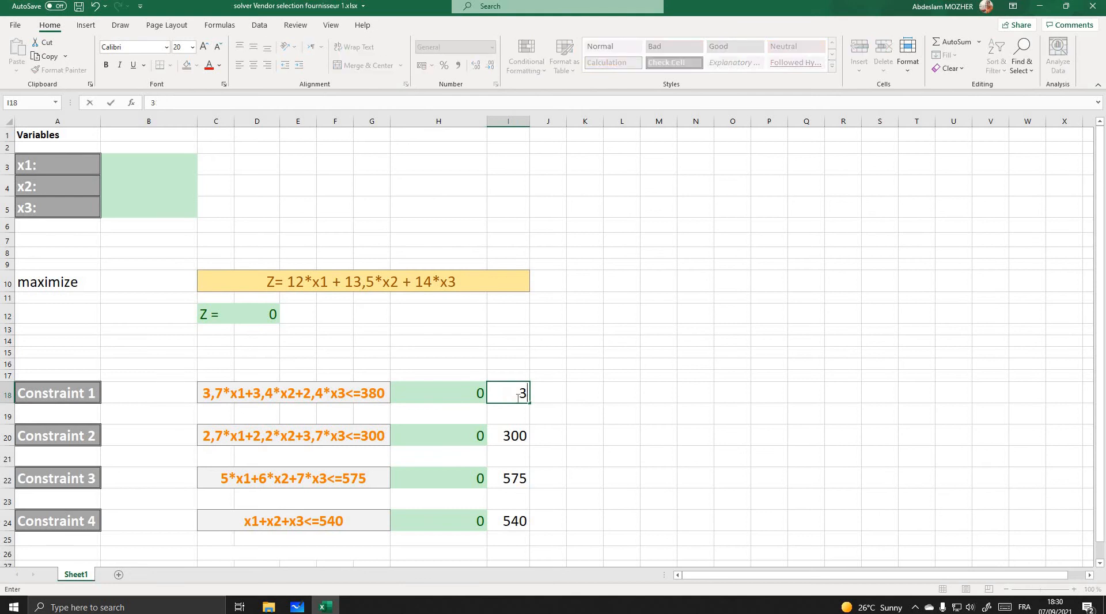
left_click(522, 436)
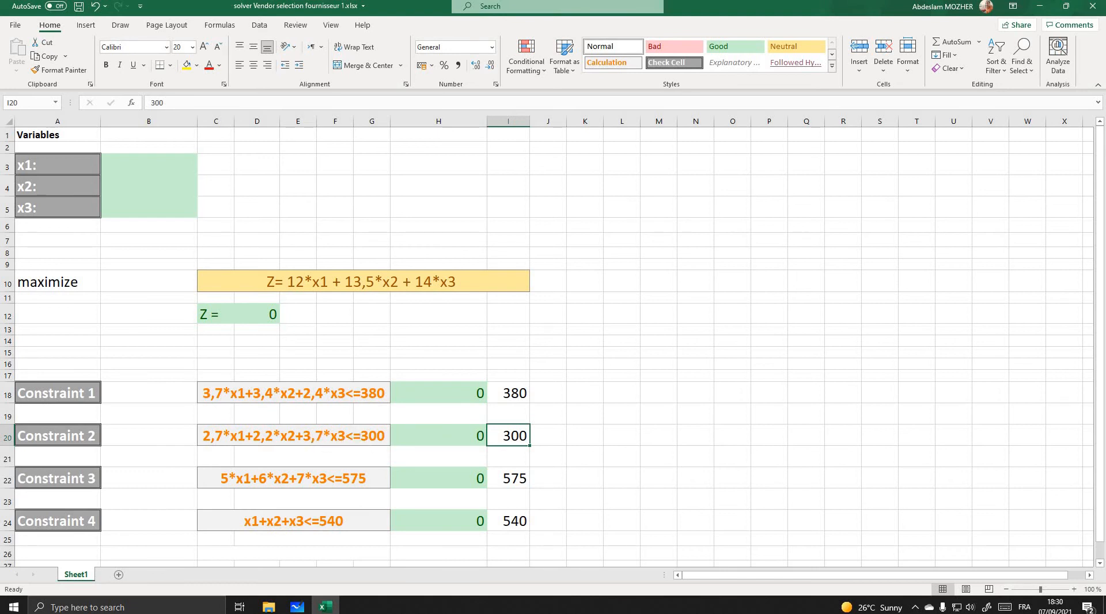
- Compare the Constraint 2 to 4 limits in Excel with the Vendor V2 data in Microsoft Whiteboard, and recheck the limit cells in column I
left_click(320, 603)
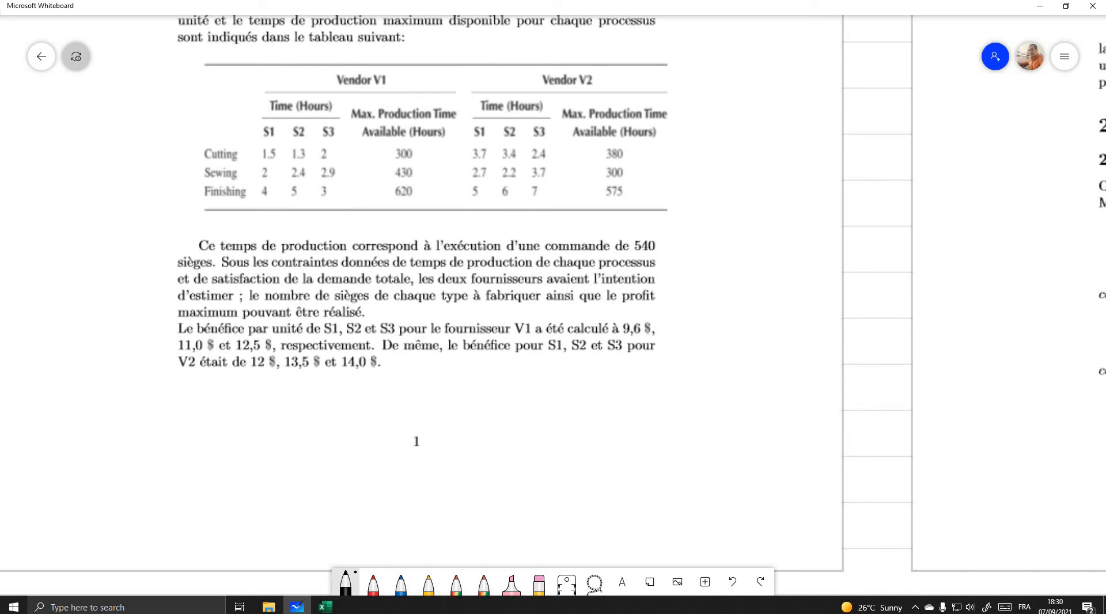
left_click(325, 606)
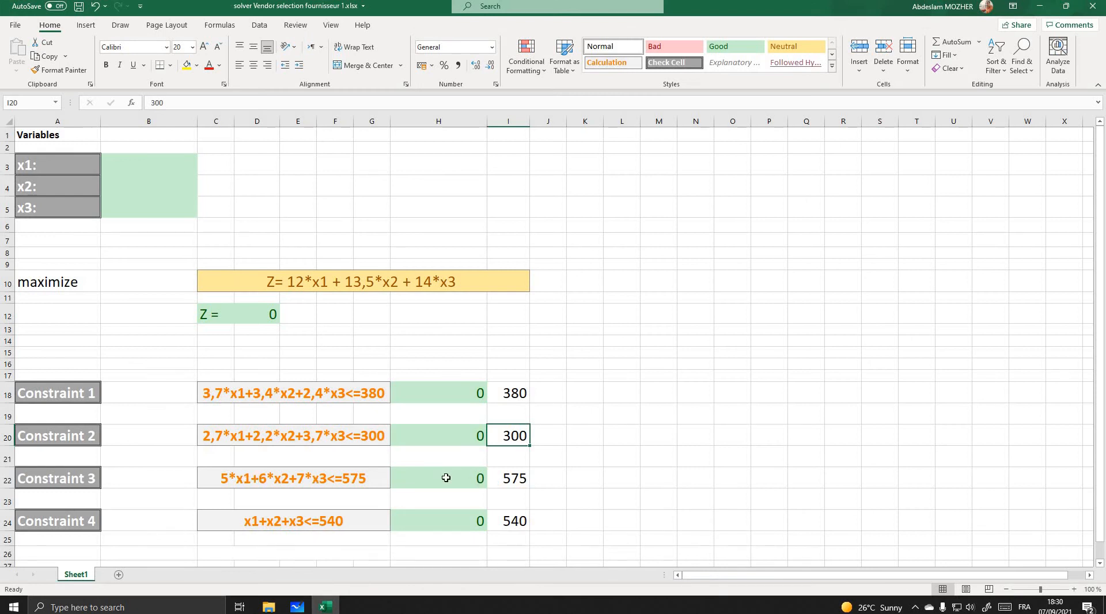
left_click(512, 480)
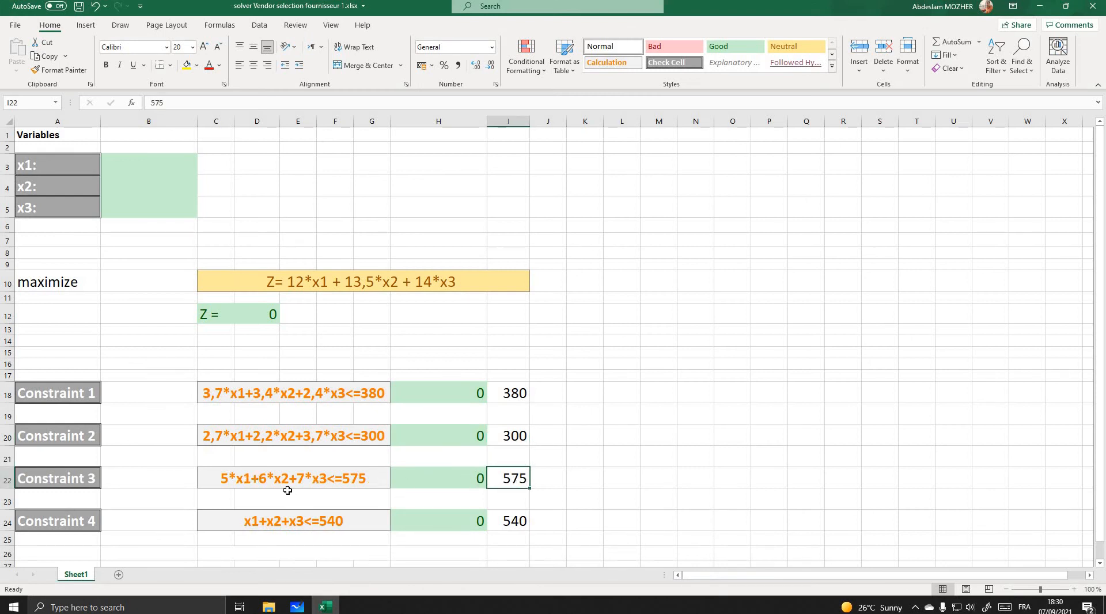
left_click(232, 478)
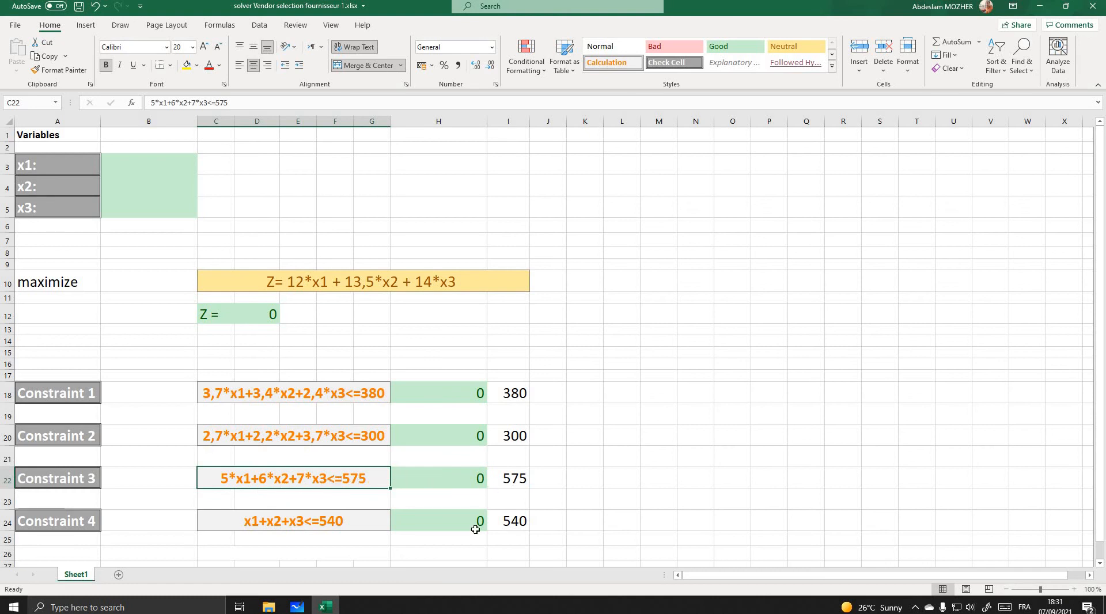
key("alt+Tab")
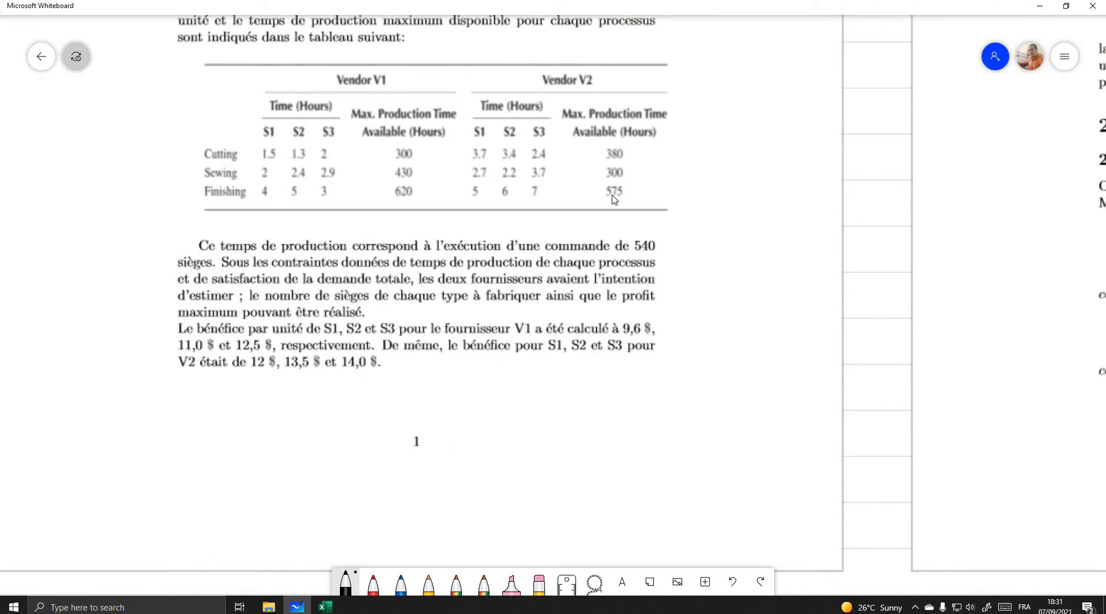
left_click(325, 607)
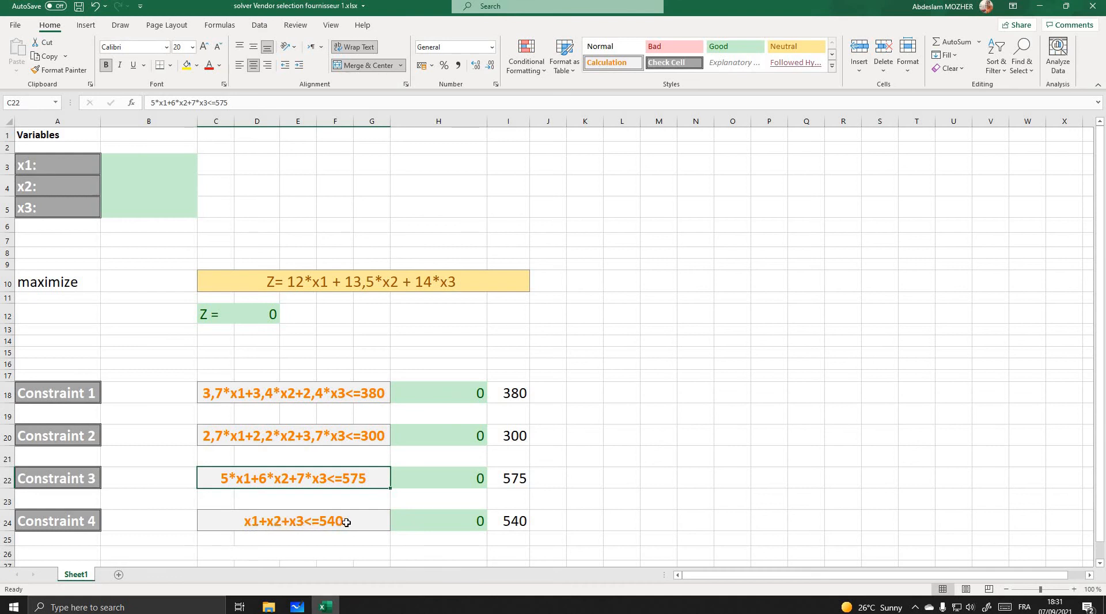
left_click(511, 520)
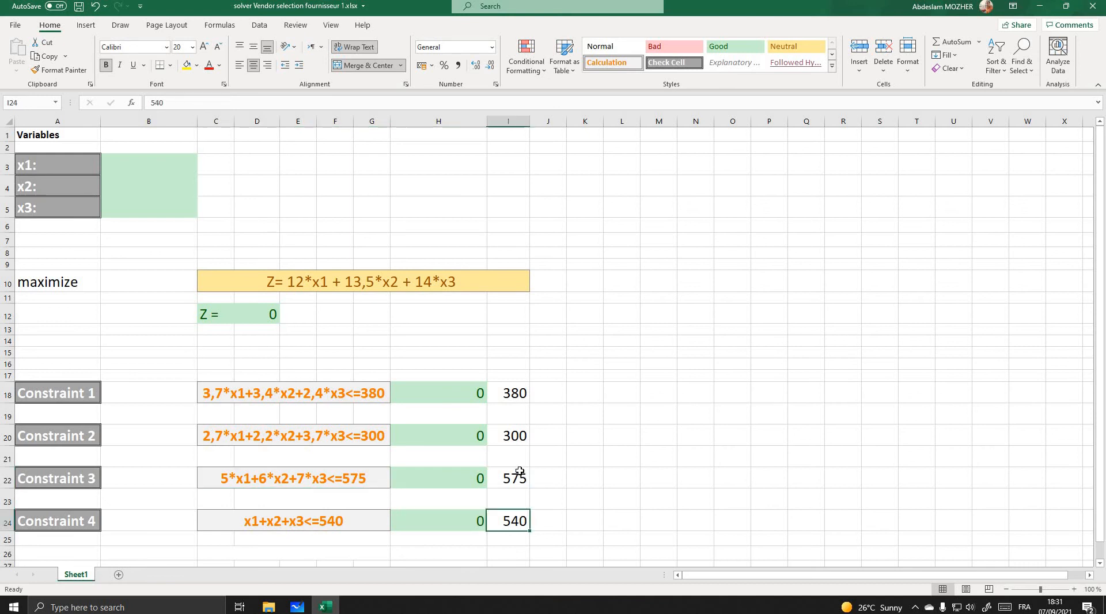
left_click(516, 477)
key("Up")
key("Up")
key("Up")
key("Up")
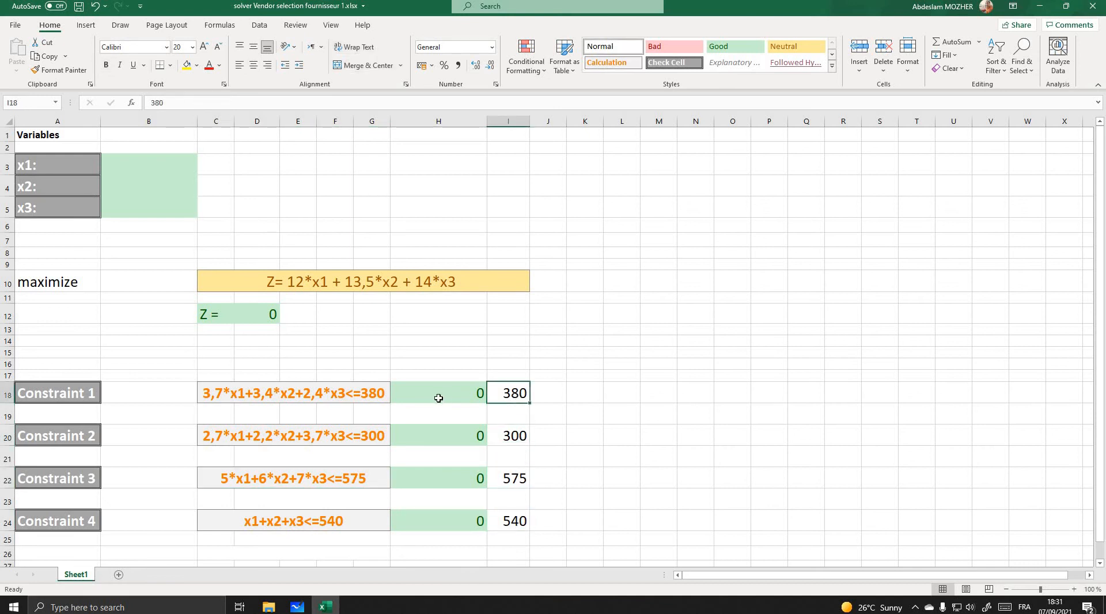
- Inspect the formulas of the four constraints in cells H18, H20, H22 and H24
left_click(438, 397)
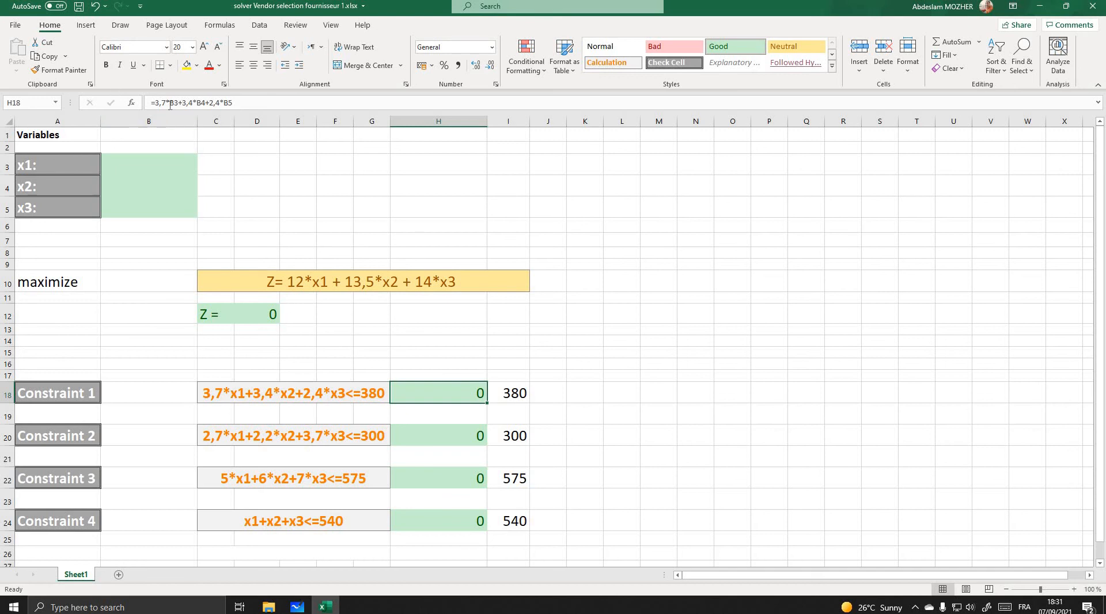
left_click(210, 103)
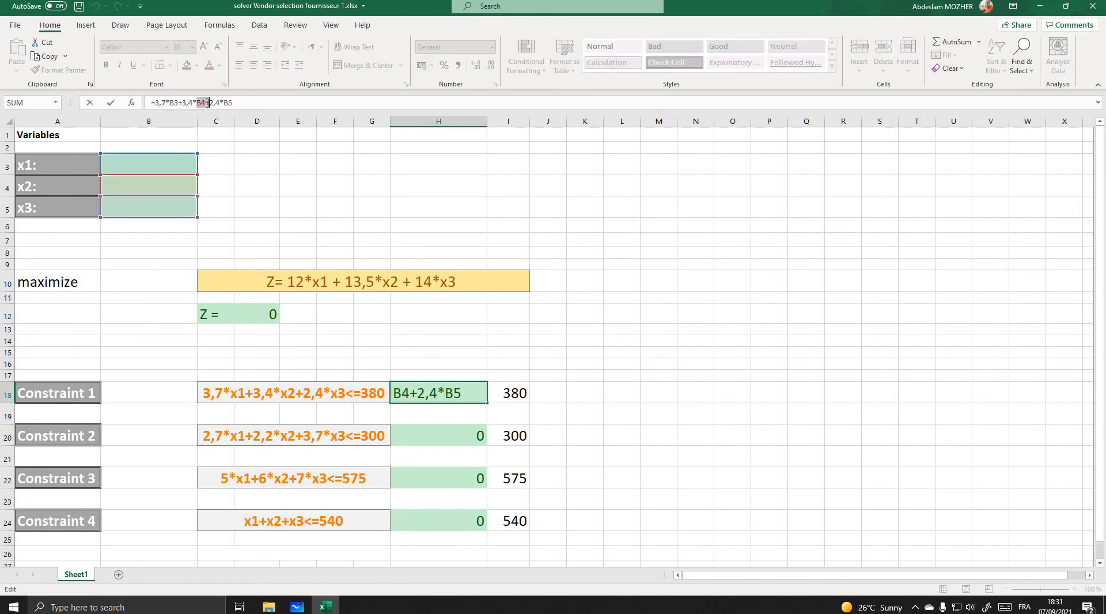
left_click(240, 103)
key("Return")
left_click(456, 436)
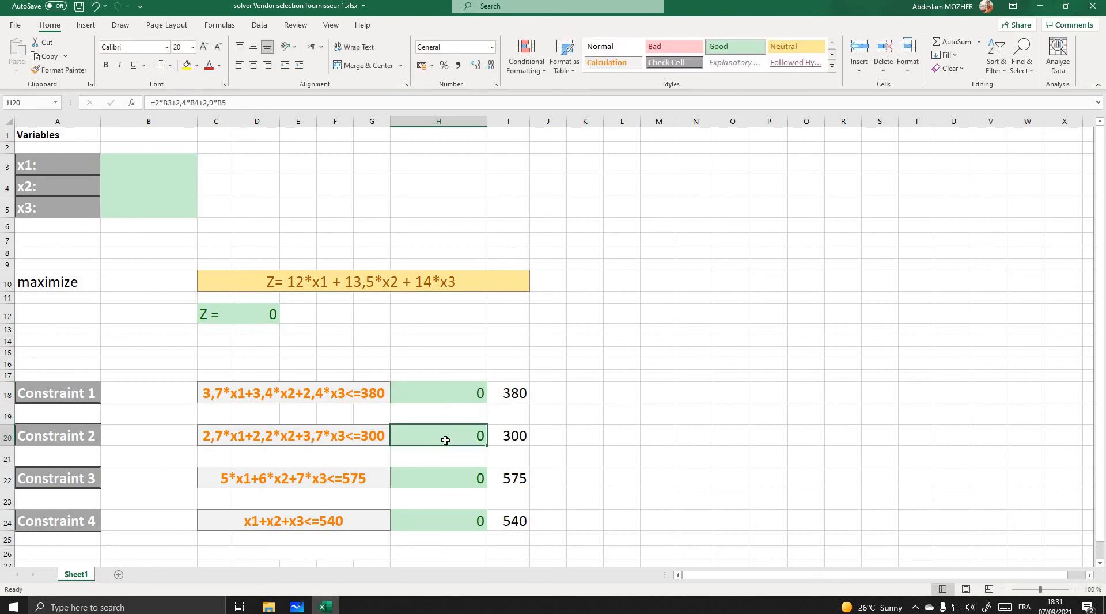
key("Down")
key("Down")
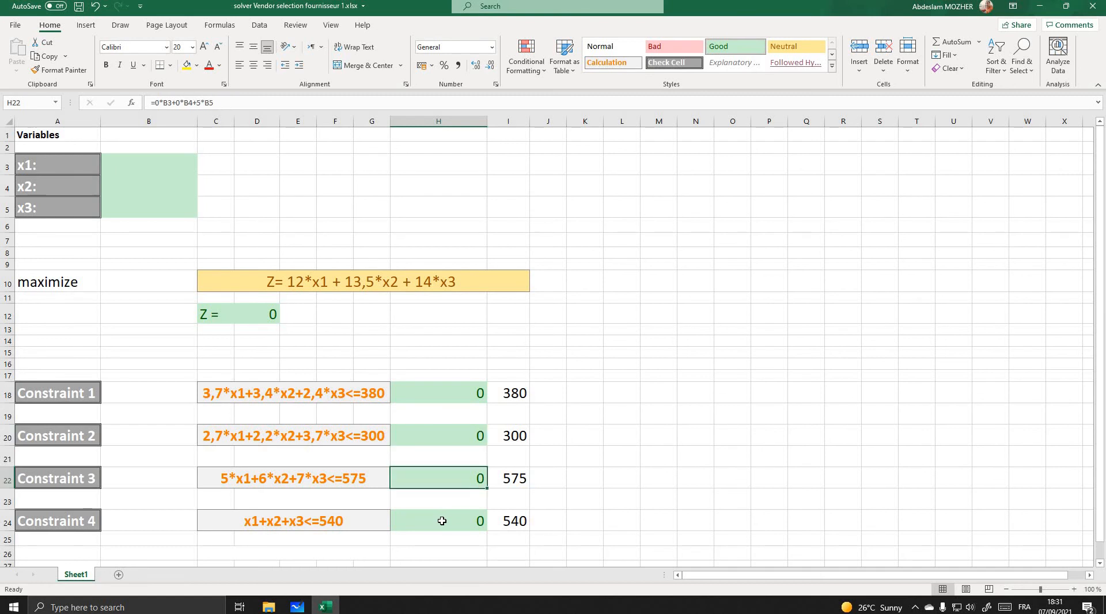
key("Down")
key("Down")
left_click(410, 399)
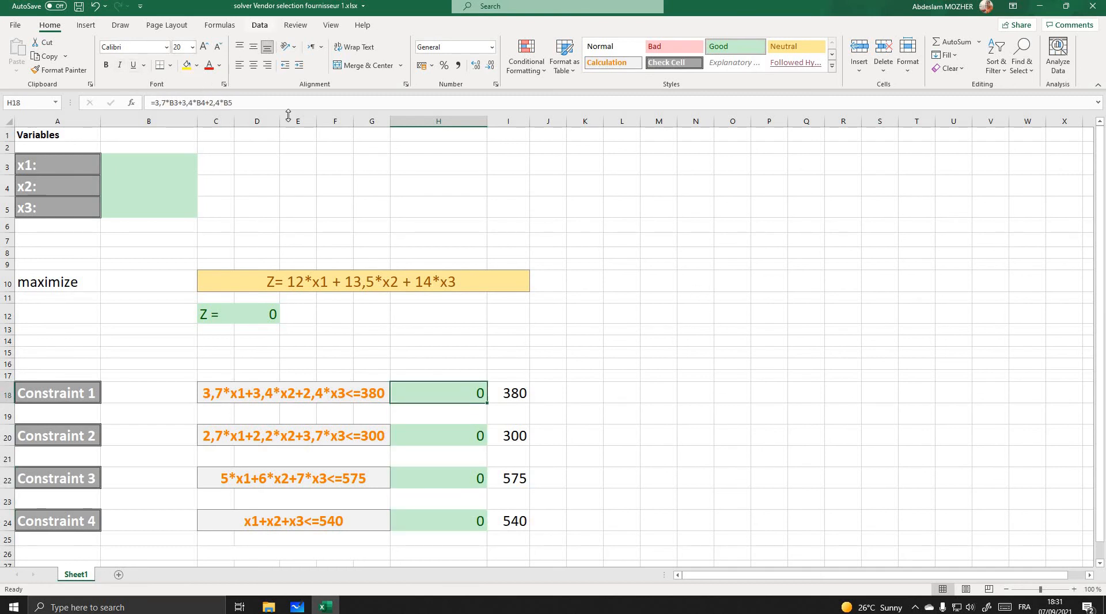
- Open the Solver parameters, move the dialog clear of the model, and check the objective cell reference
left_click(260, 27)
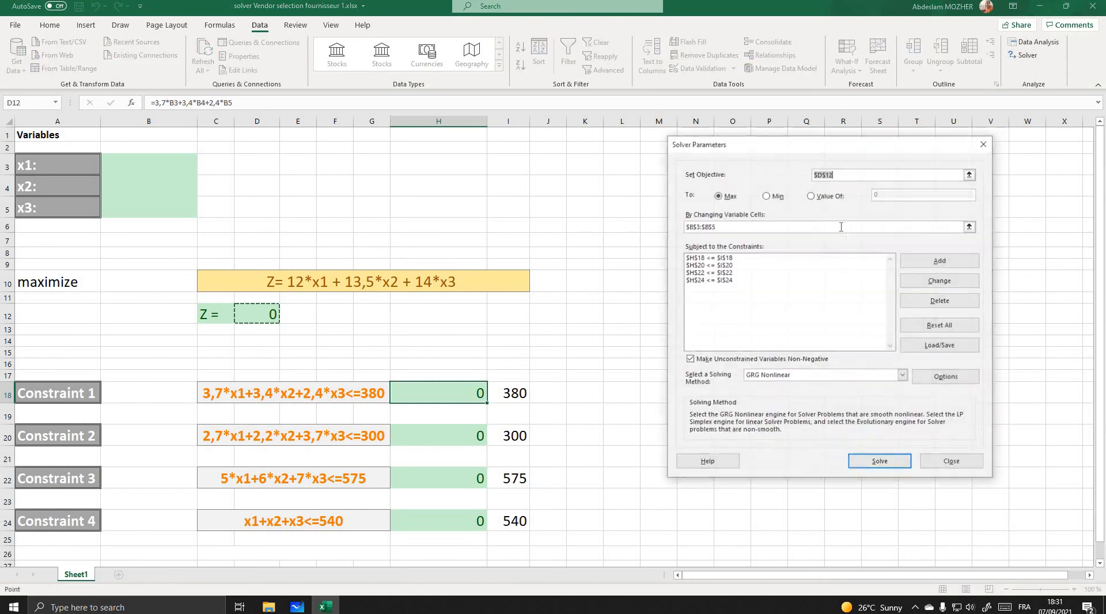
left_click_drag(787, 142, 843, 119)
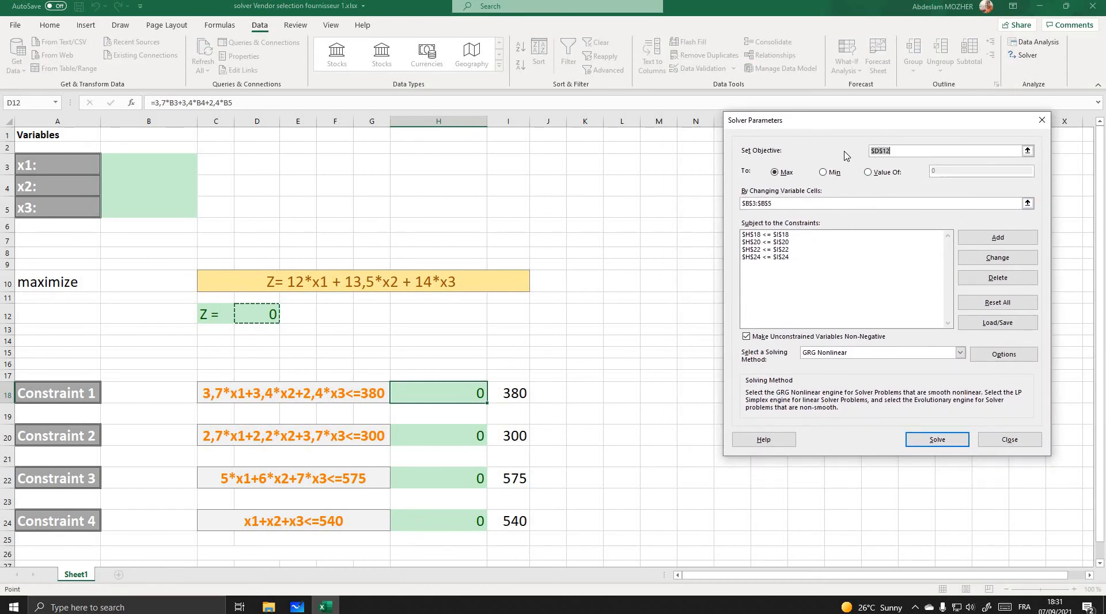
left_click(928, 152)
- Reselect cells B3:B5 as the Solver's changing variable cells and check the listed constraints for Constraint 1 and Constraint 2
left_click(1028, 204)
left_click_drag(152, 164, 149, 213)
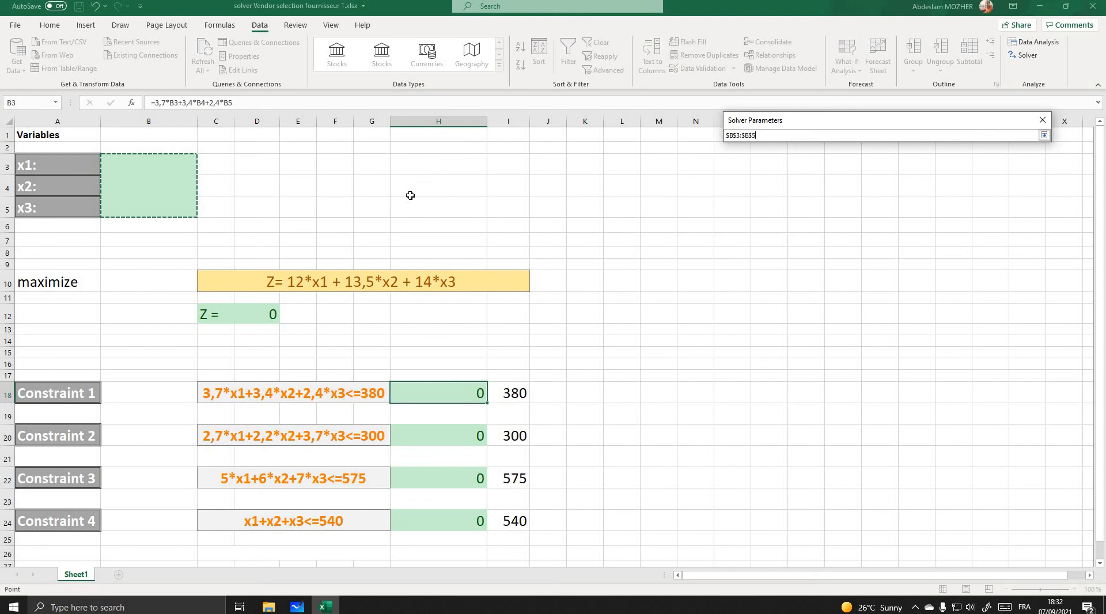
left_click(1044, 135)
left_click(781, 235)
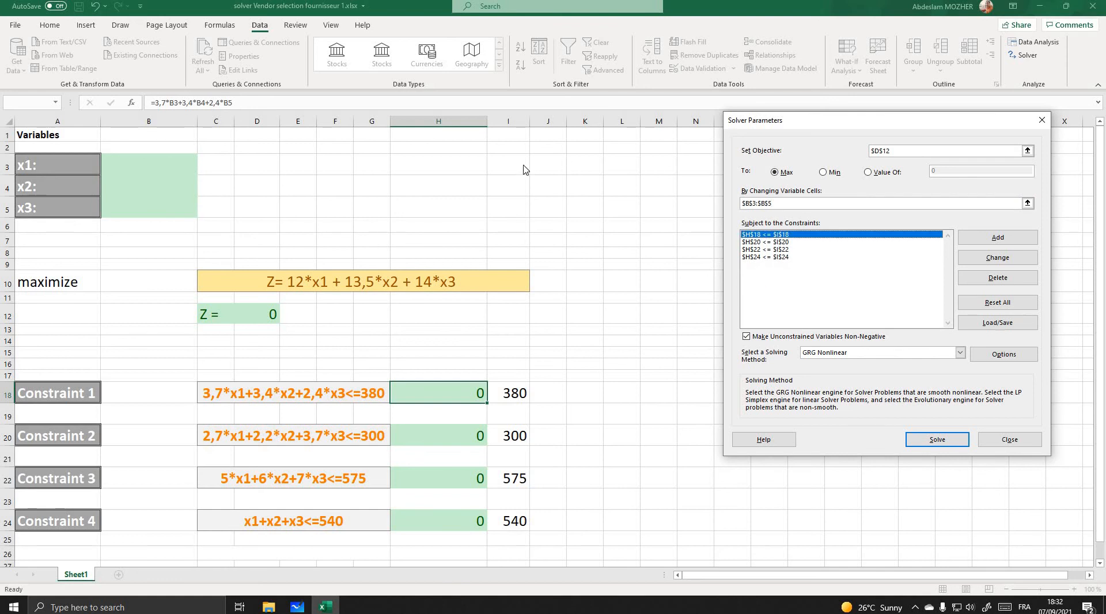
left_click(777, 242)
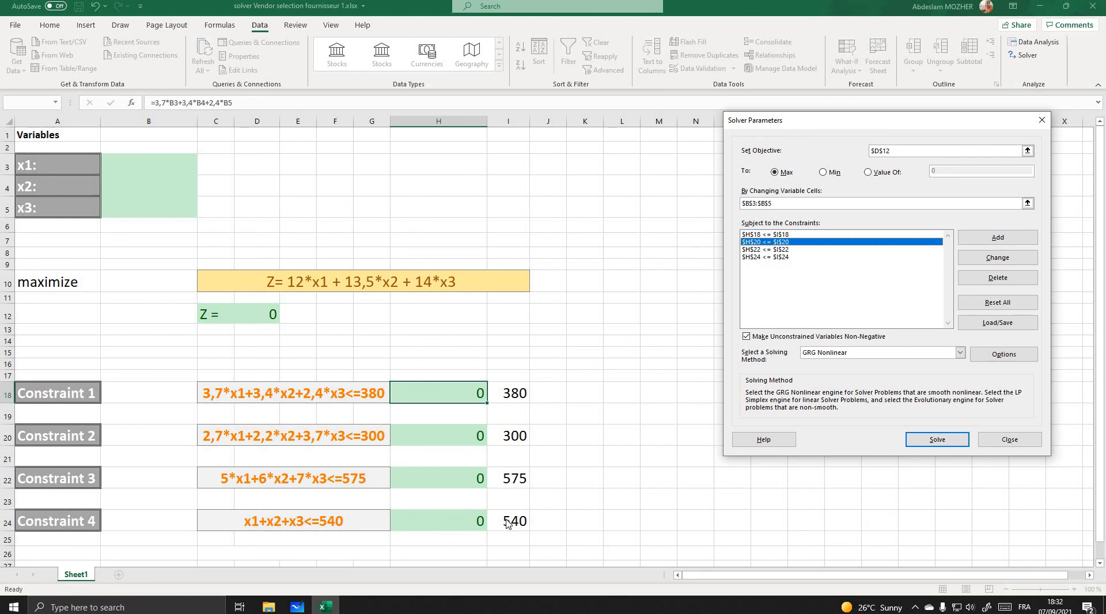
- Solve the model with the GRG Nonlinear method, keeping the solution, and check the values of x1, x2 and x3
left_click(945, 441)
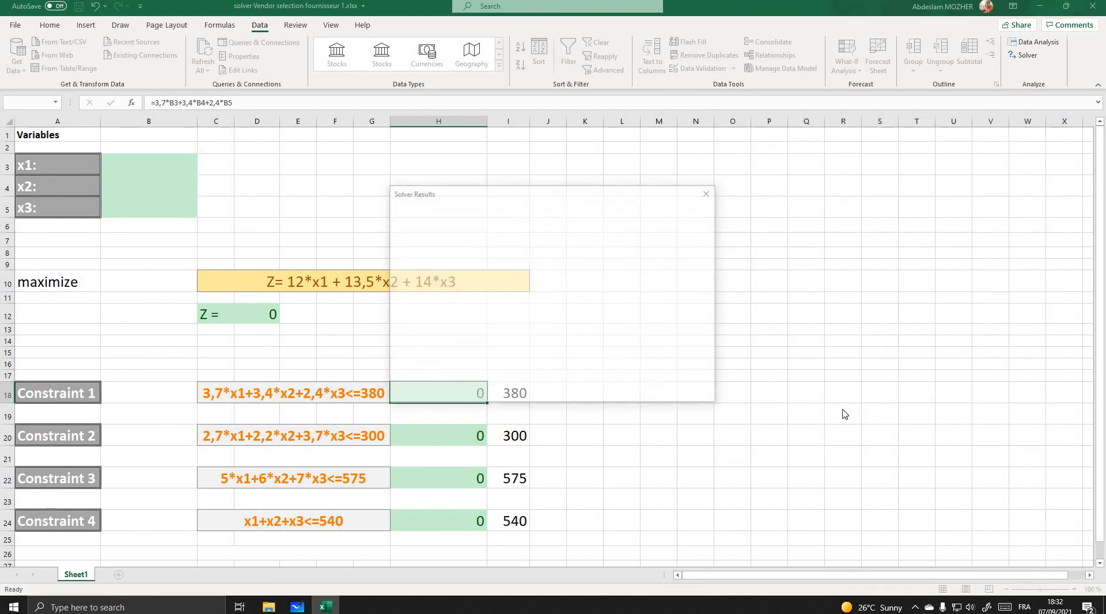
left_click(417, 323)
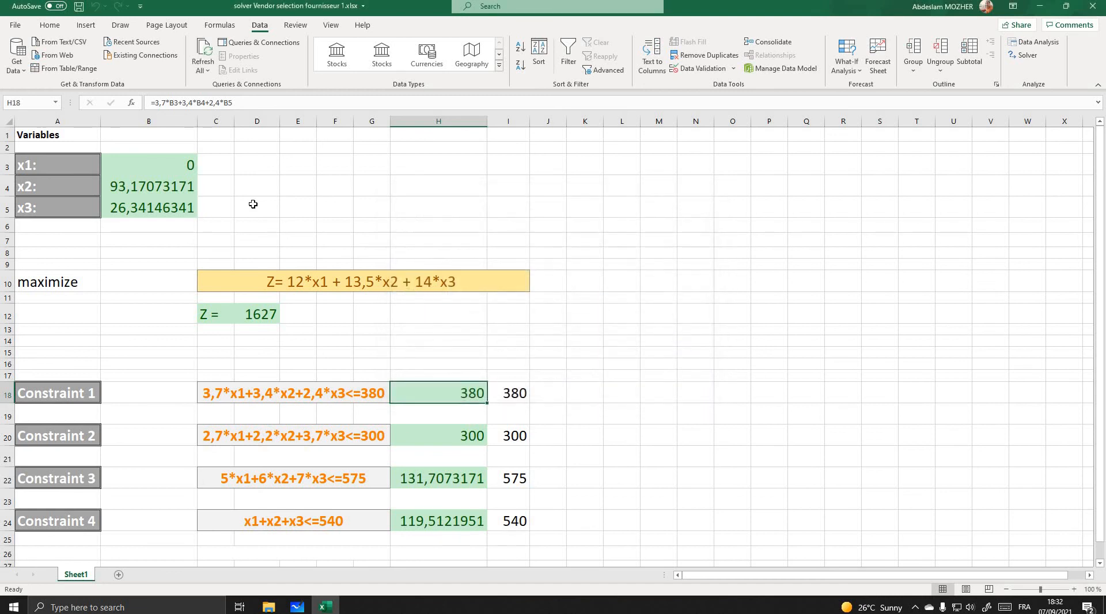
left_click(174, 165)
left_click(173, 184)
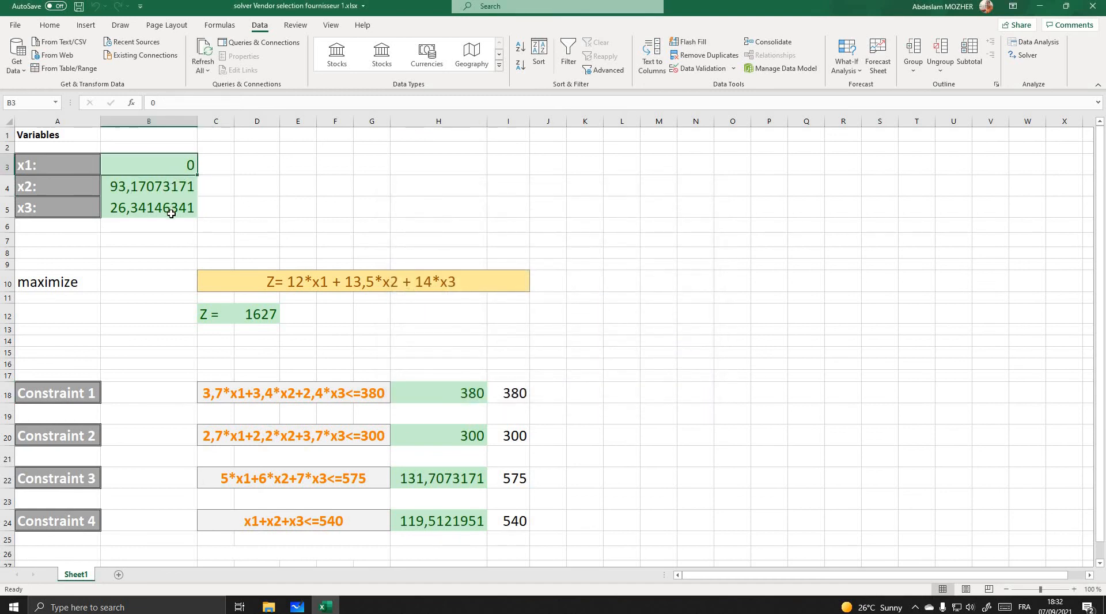
left_click(171, 210)
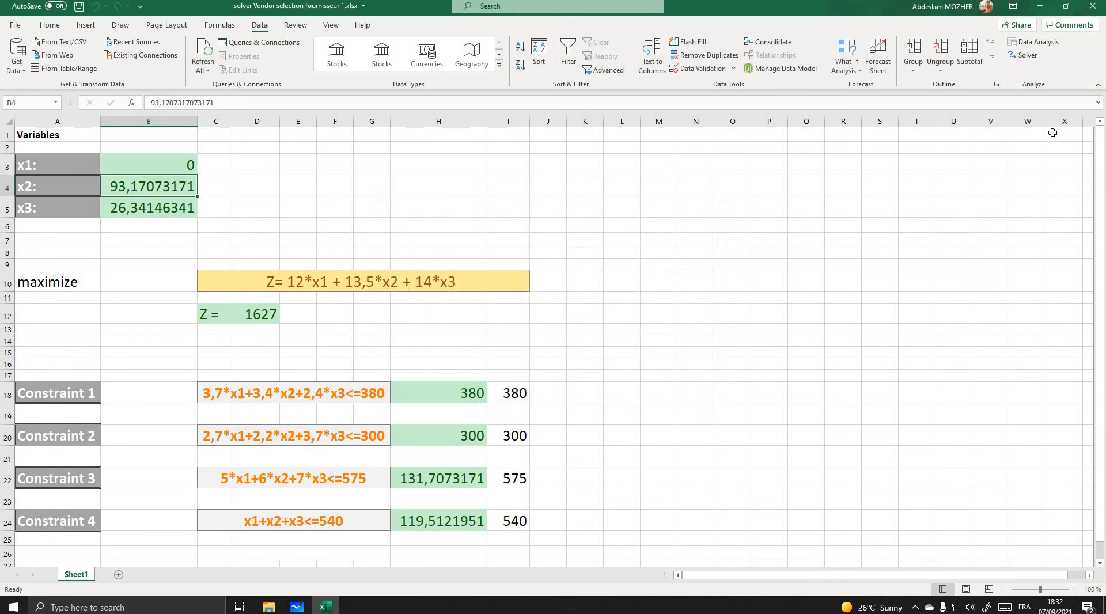
- Rerun Solver on the same model with the Simplex LP solving method and keep its solution
left_click(1035, 61)
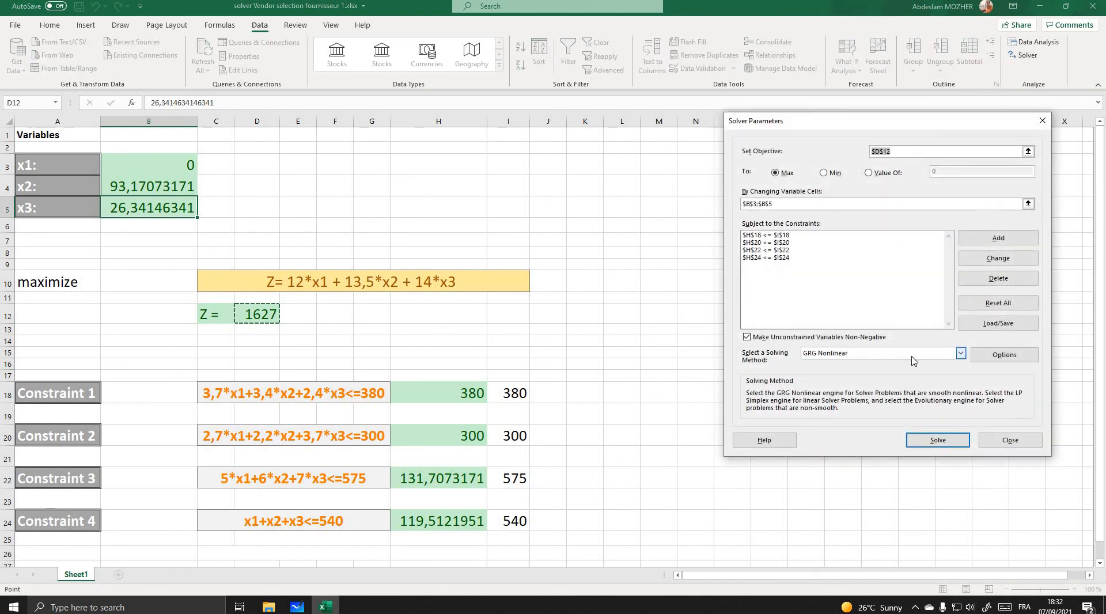
left_click(960, 352)
left_click(864, 372)
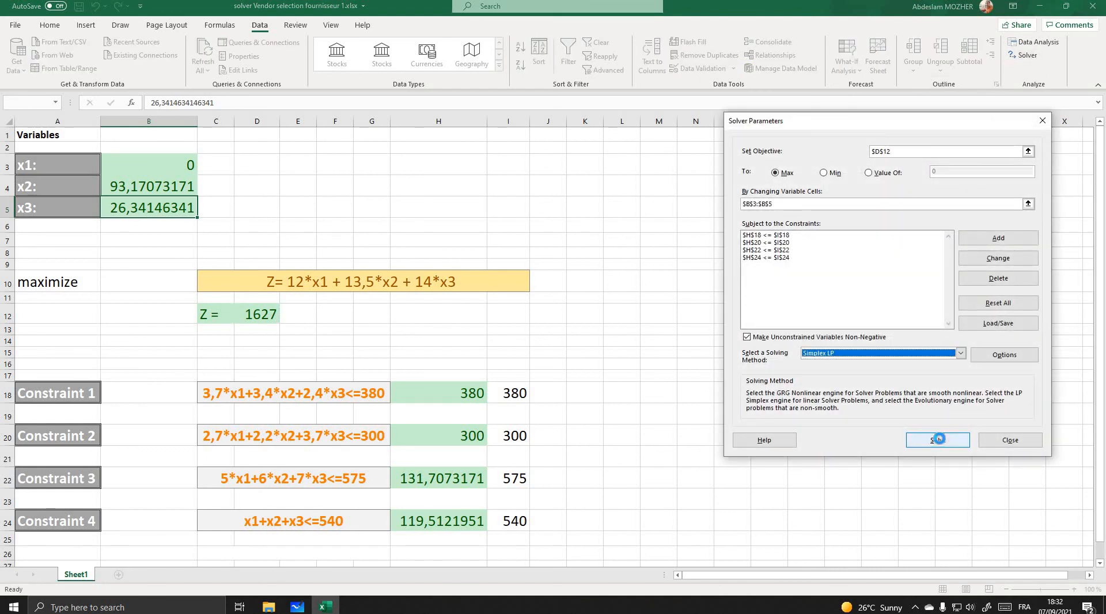
left_click(938, 440)
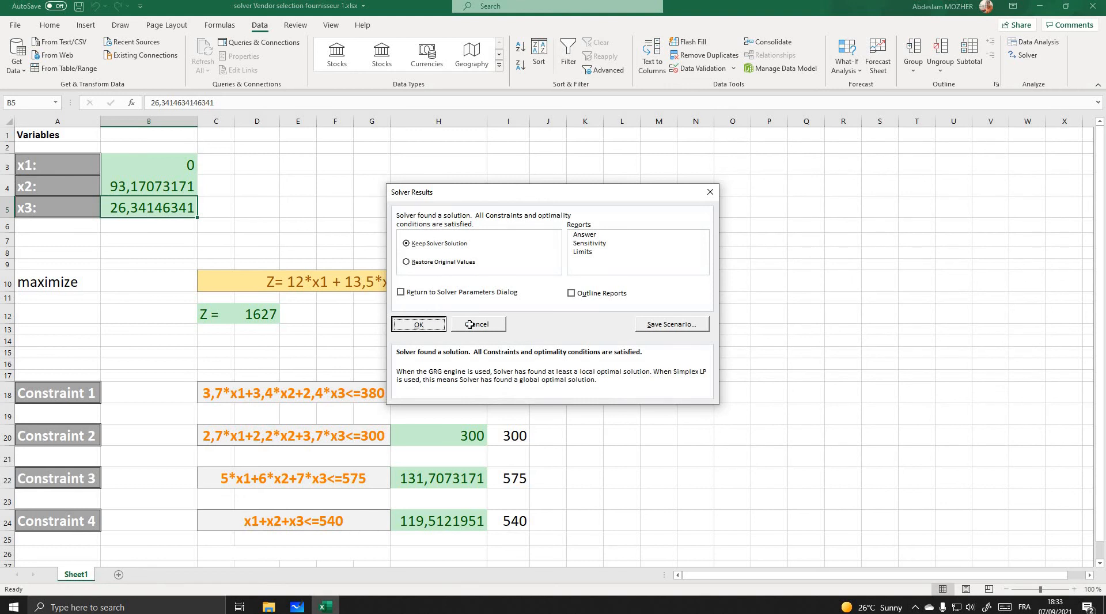
left_click(419, 324)
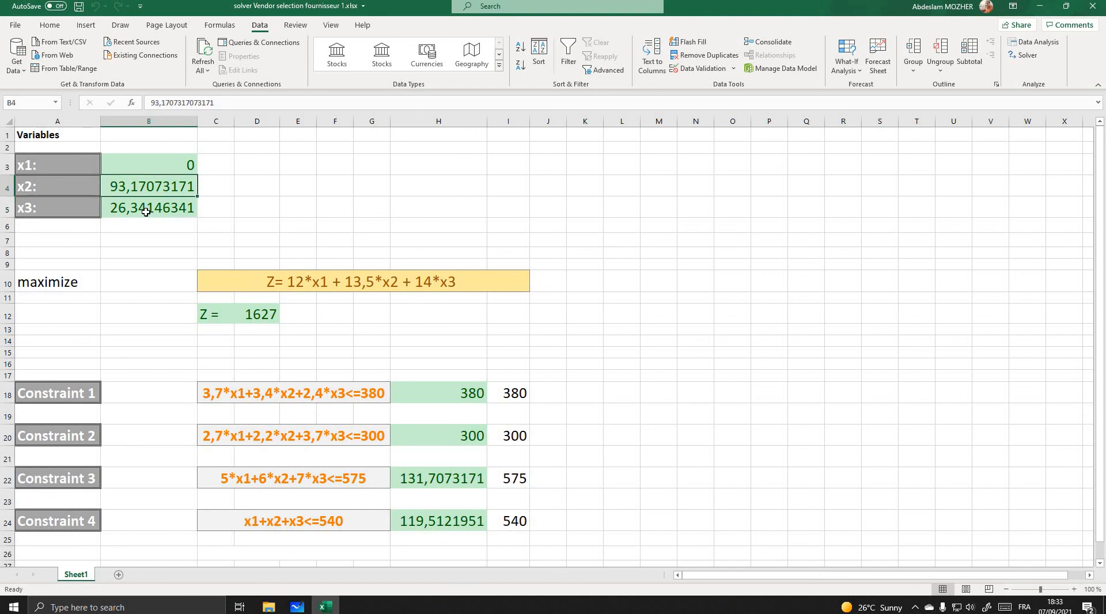
- Review the optimal quantities of x1, x2 and x3 in cells B3 to B5
left_click(149, 188)
left_click(154, 163)
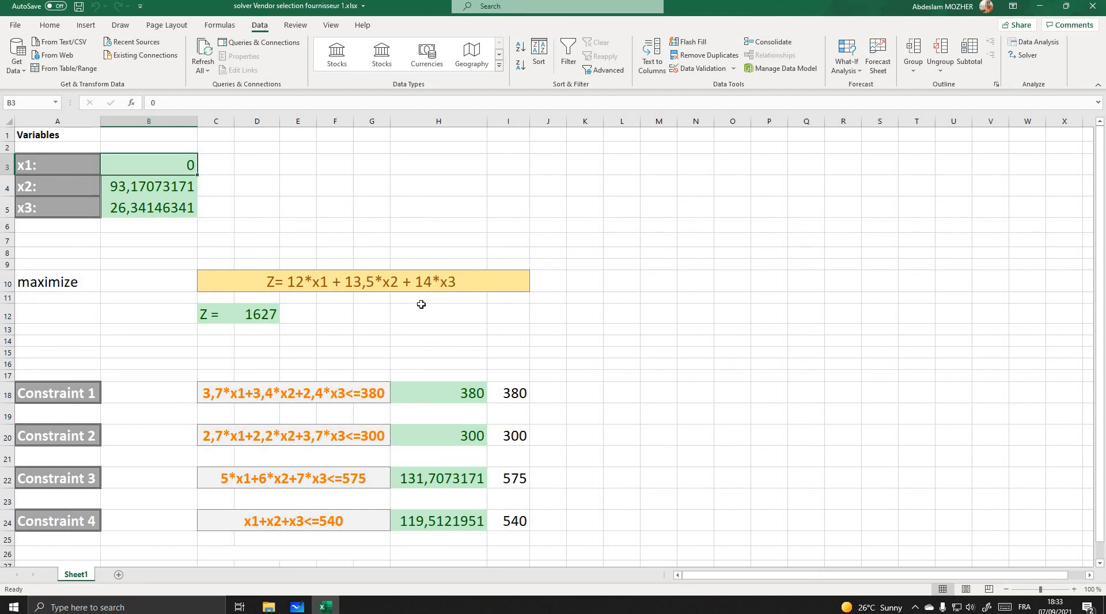
left_click(139, 189)
left_click(144, 198)
left_click(142, 188)
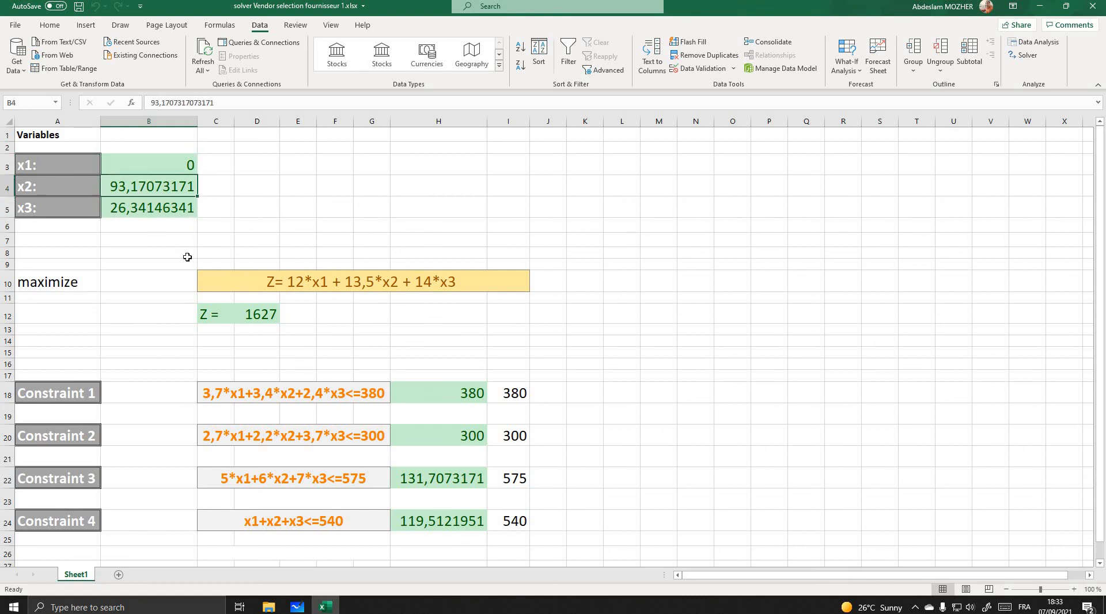
- Compare the constraint results in cells H18, H20, H22 and H24 with their limits in column I
left_click(451, 394)
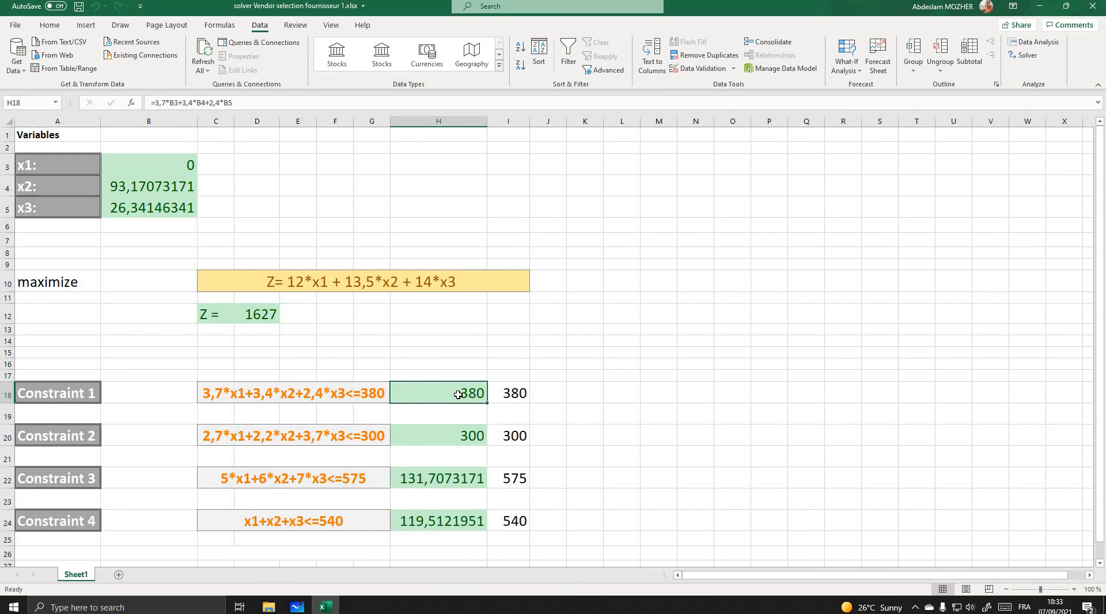
left_click(463, 436)
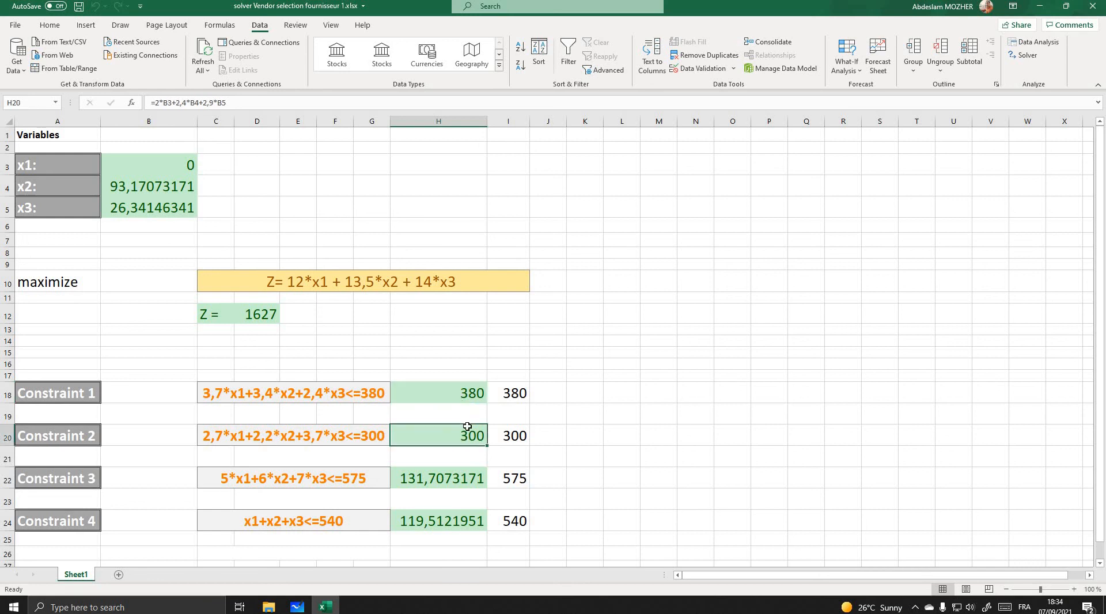
left_click(448, 480)
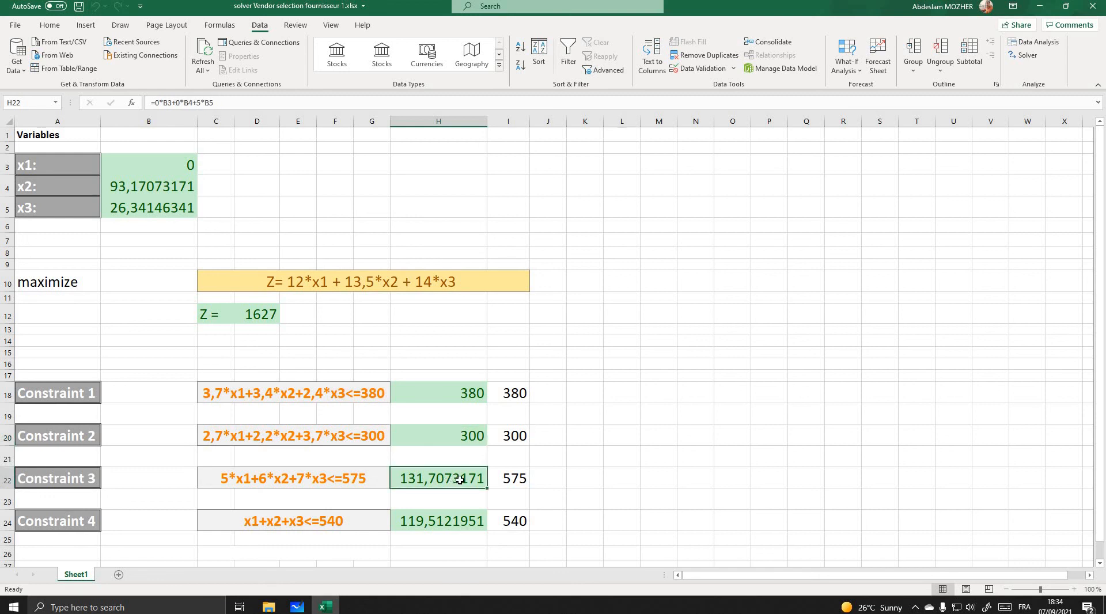
left_click(516, 480)
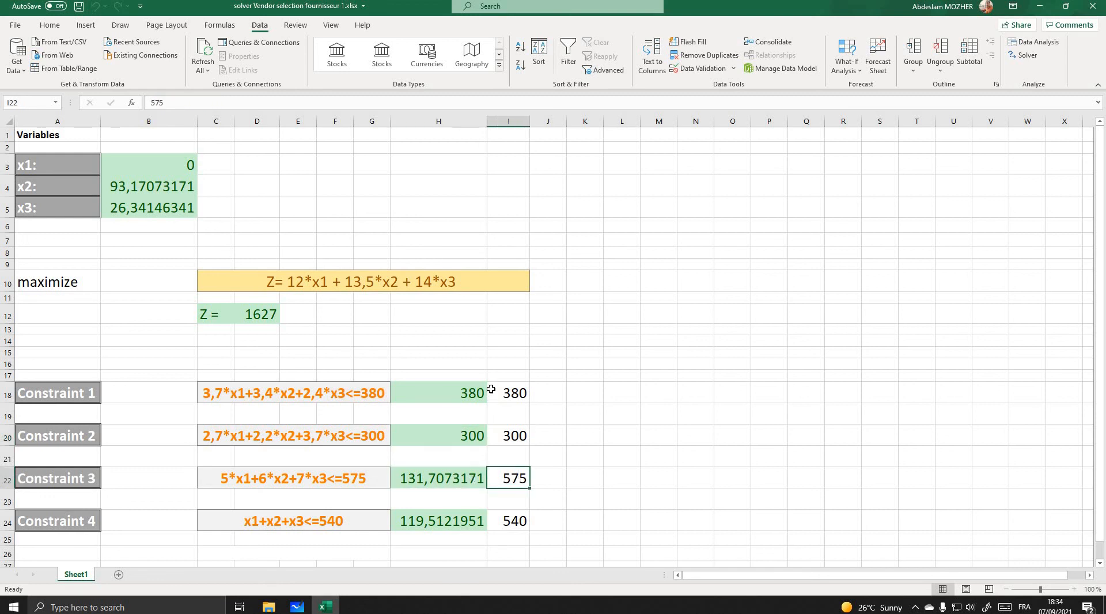
left_click(440, 480)
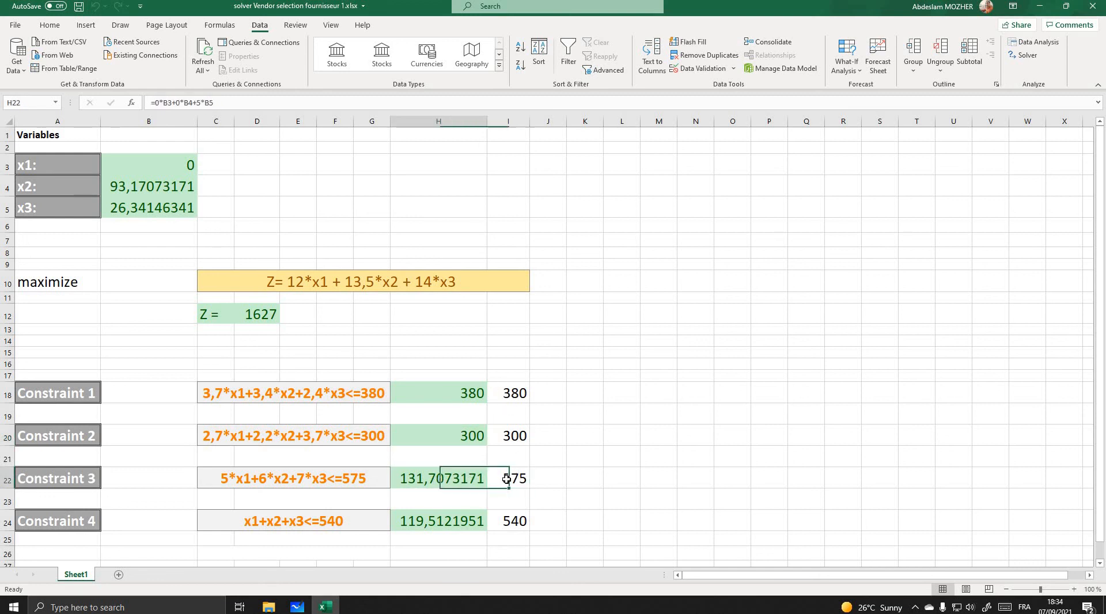
left_click(434, 519)
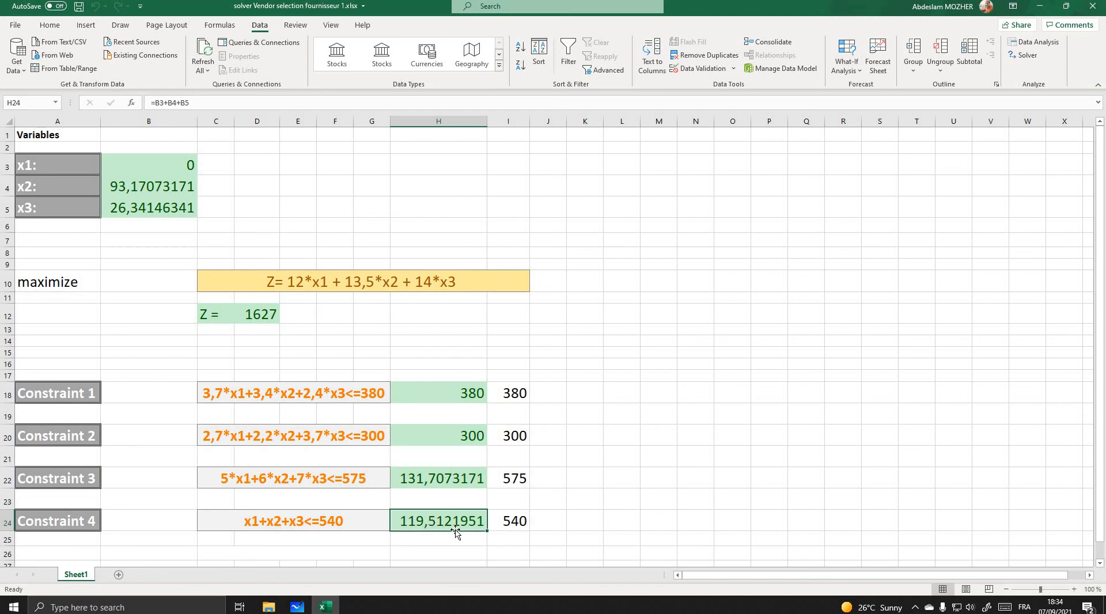
- Check the maximized profit Z in cell D12 together with the x2 and x3 quantities behind it
left_click(255, 316)
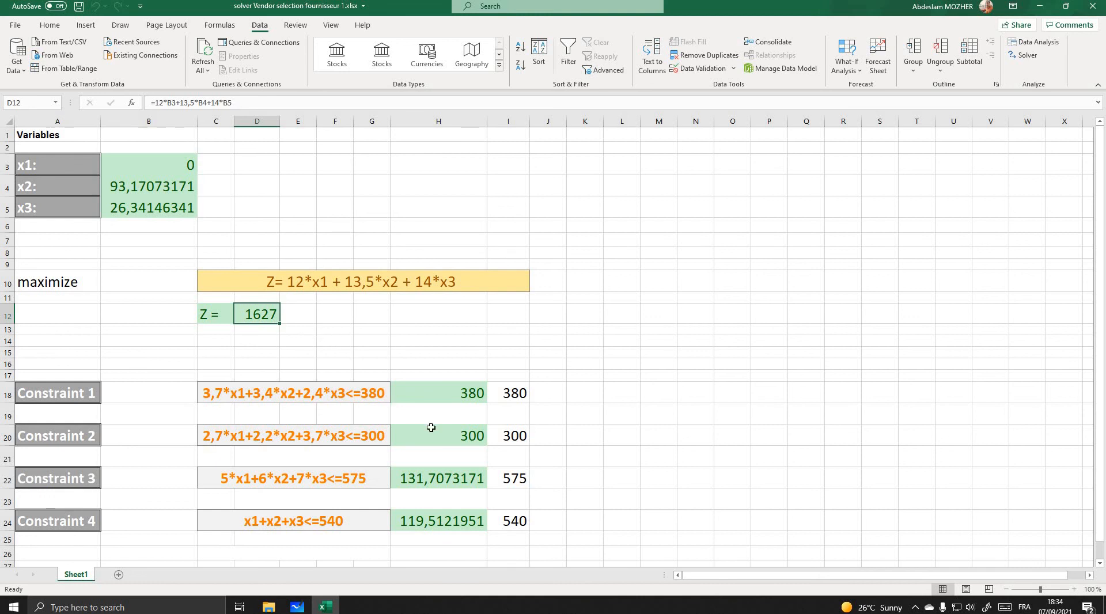
left_click(137, 190)
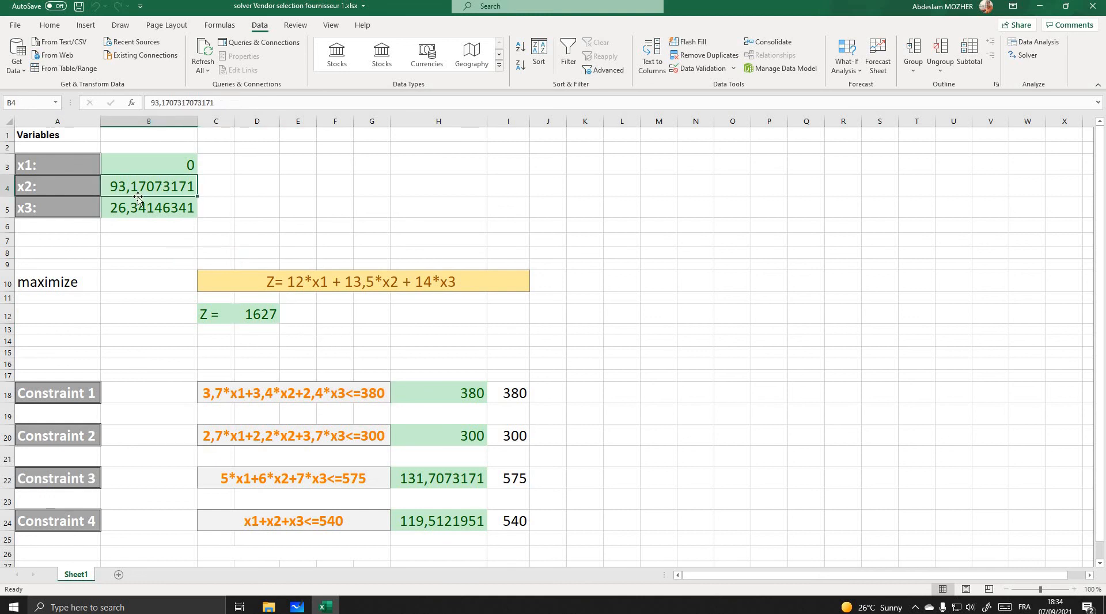
left_click(140, 206)
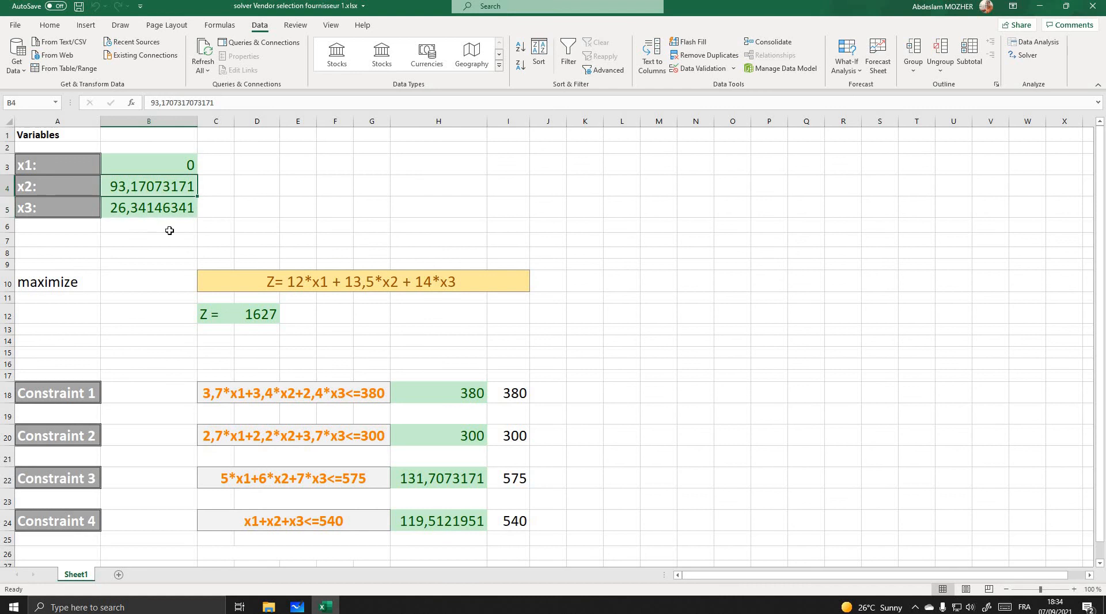